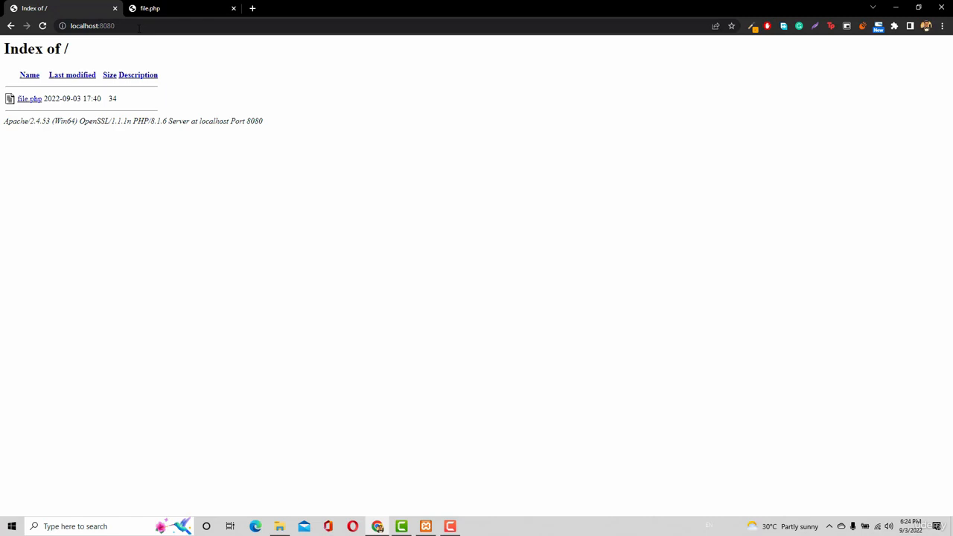
Go to wordpress.org in a new browser tab and download the WordPress 6.0.2 zip archive
left_click(253, 9)
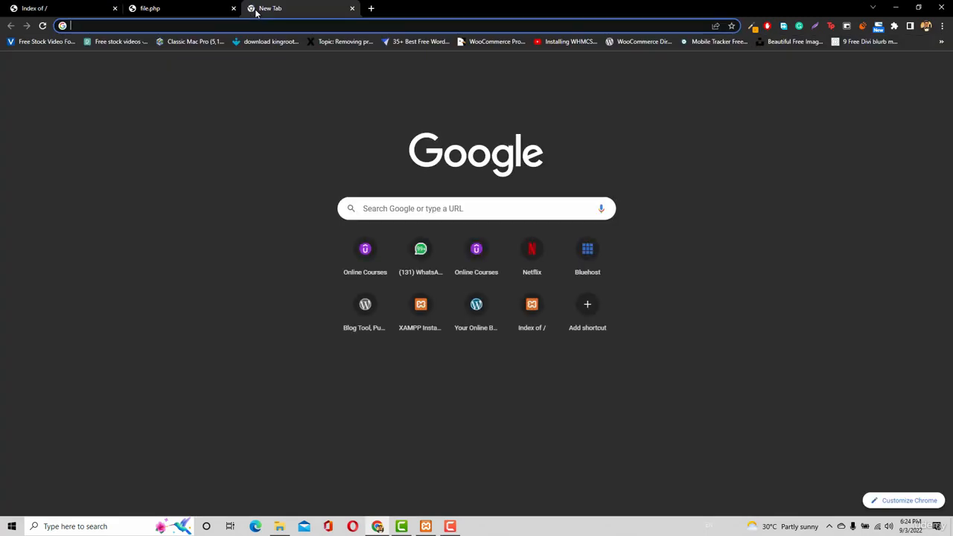
type("wor")
key("Return")
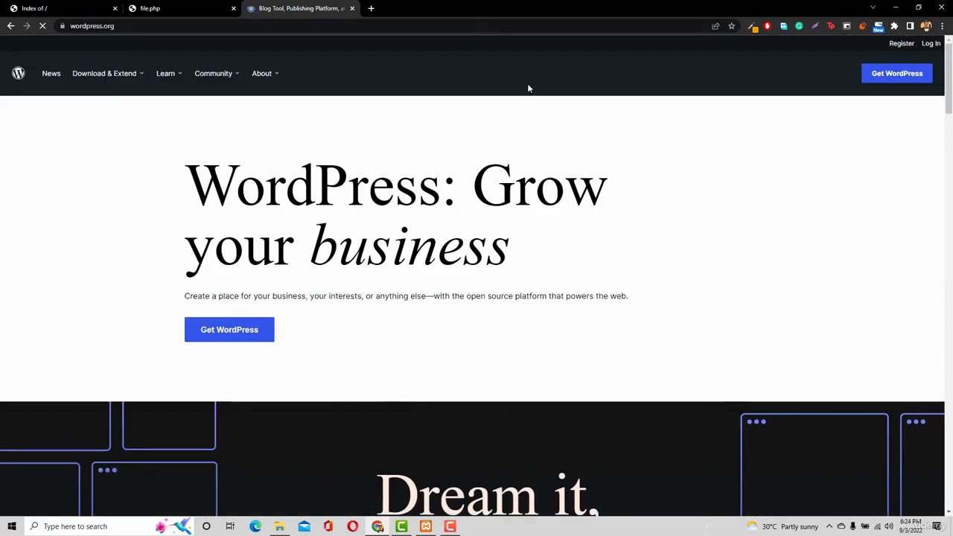
left_click(886, 74)
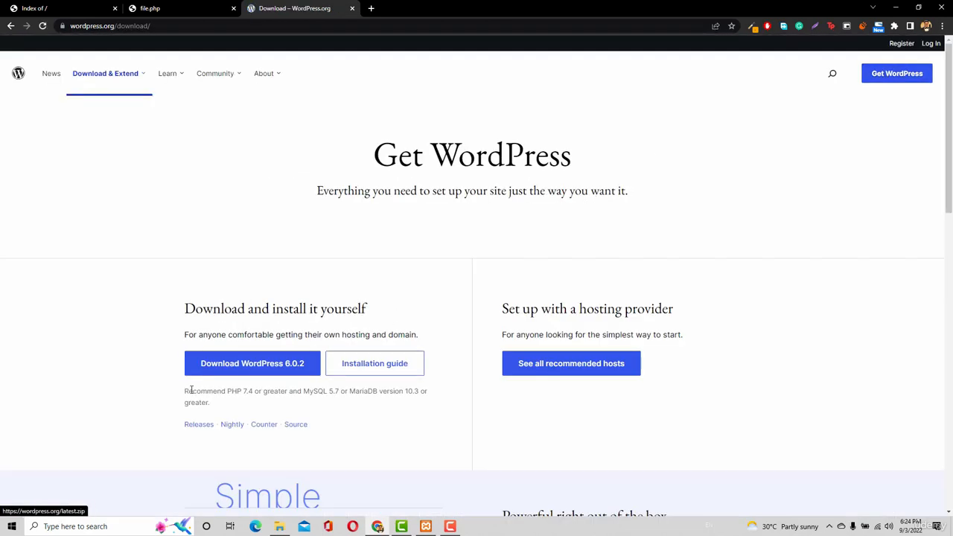
left_click(250, 365)
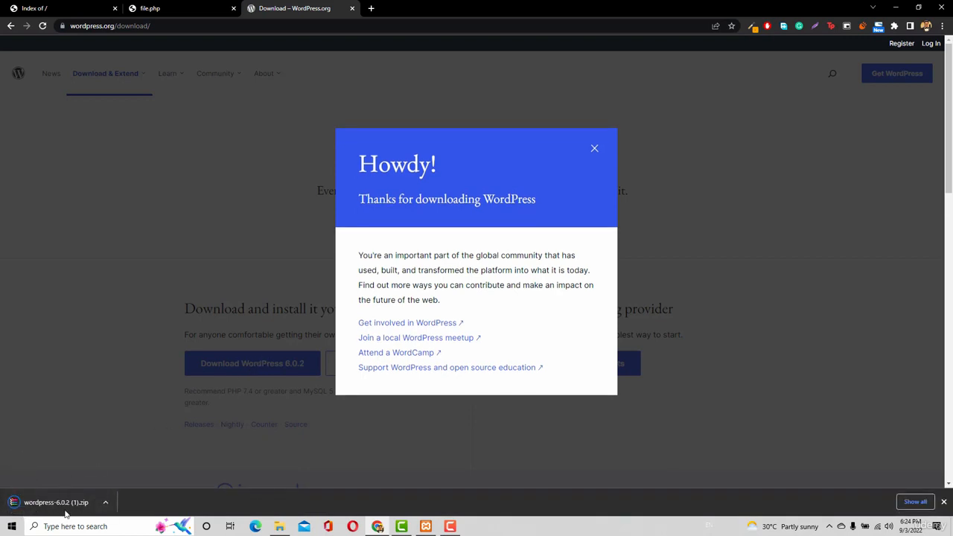
Switch to File Explorer and delete file.php from the xampp htdocs folder
left_click(281, 528)
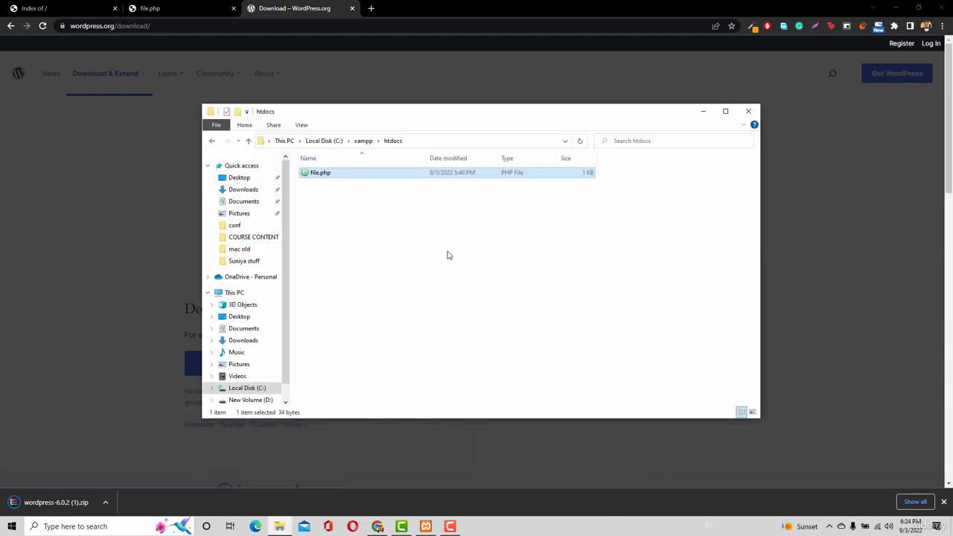
right_click(339, 174)
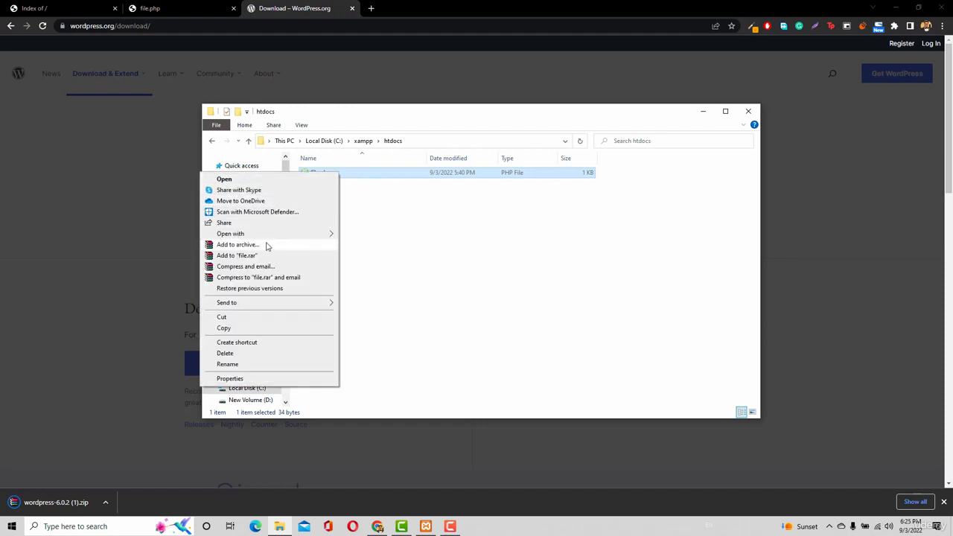
left_click(225, 353)
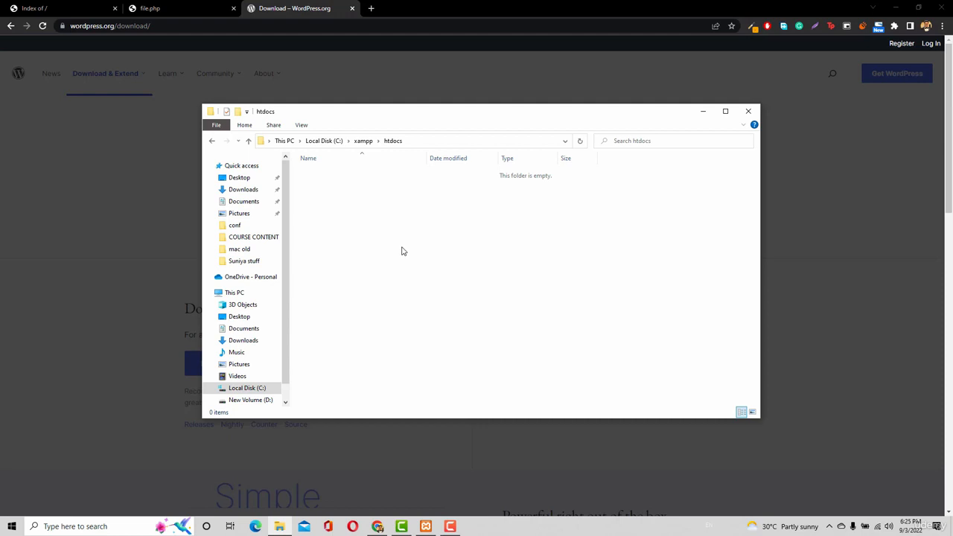
Copy wordpress-6.0.2.zip from the Downloads folder into C:\xampp\htdocs
left_click(237, 192)
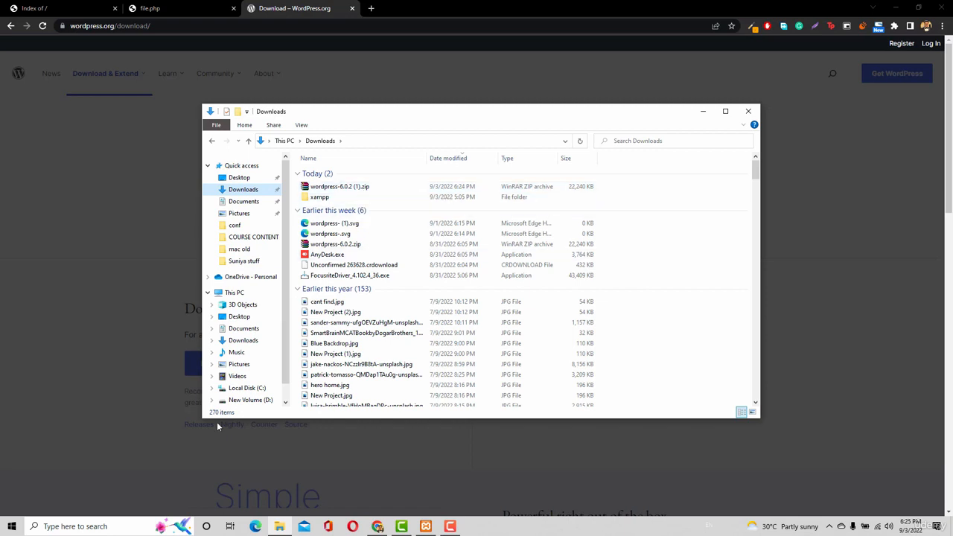
left_click(250, 389)
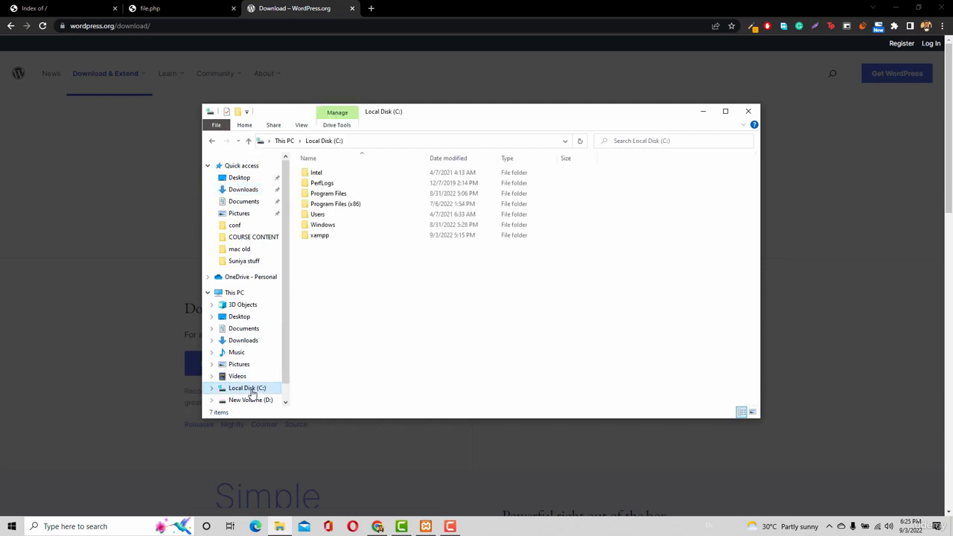
left_click(344, 237)
double_click(344, 236)
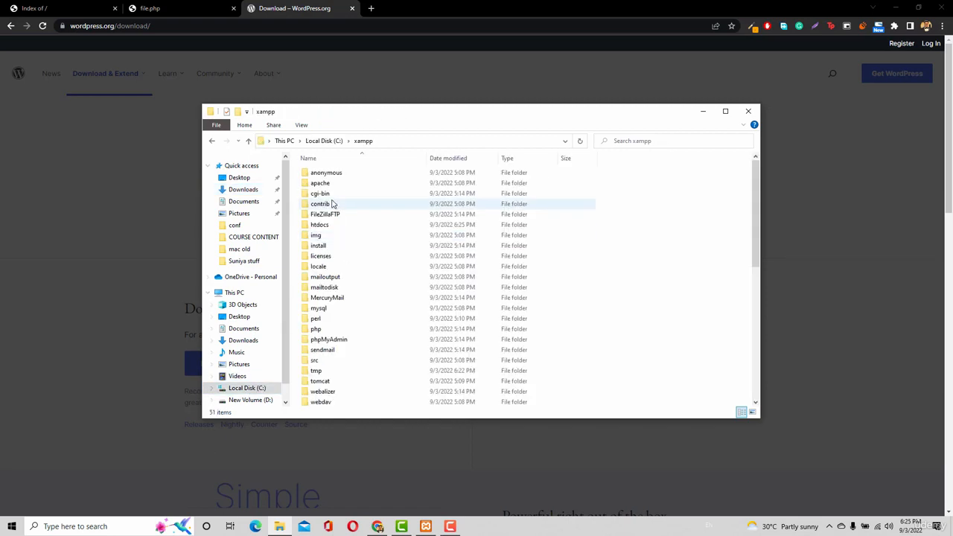
left_click(329, 227)
double_click(330, 226)
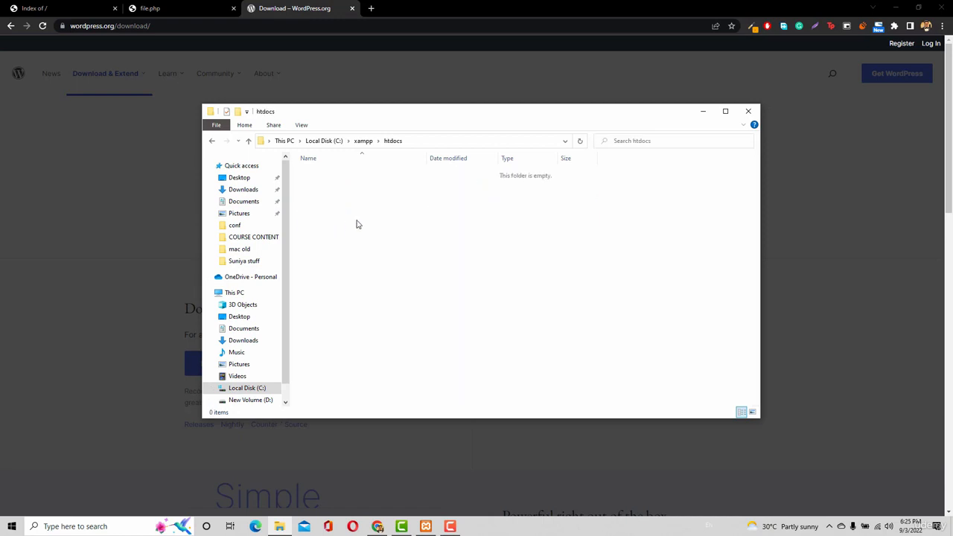
key("ctrl+v")
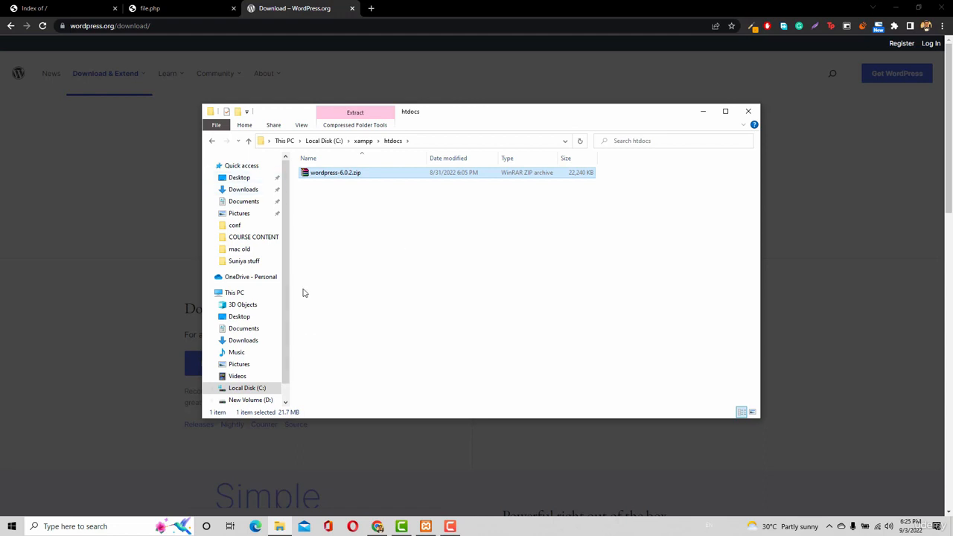
Switch to Chrome and reload the localhost:8080 index to check the contents of htdocs
left_click(35, 7)
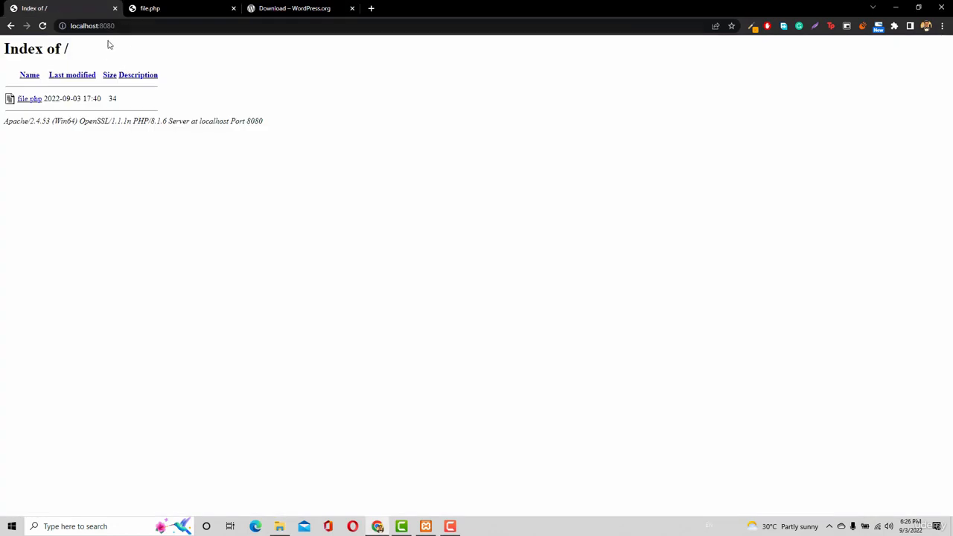
left_click(146, 25)
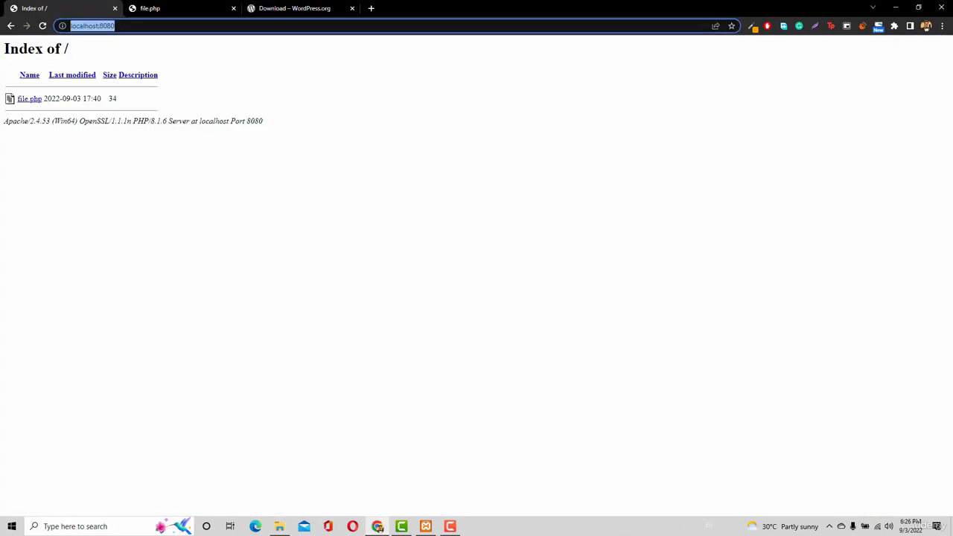
key("Return")
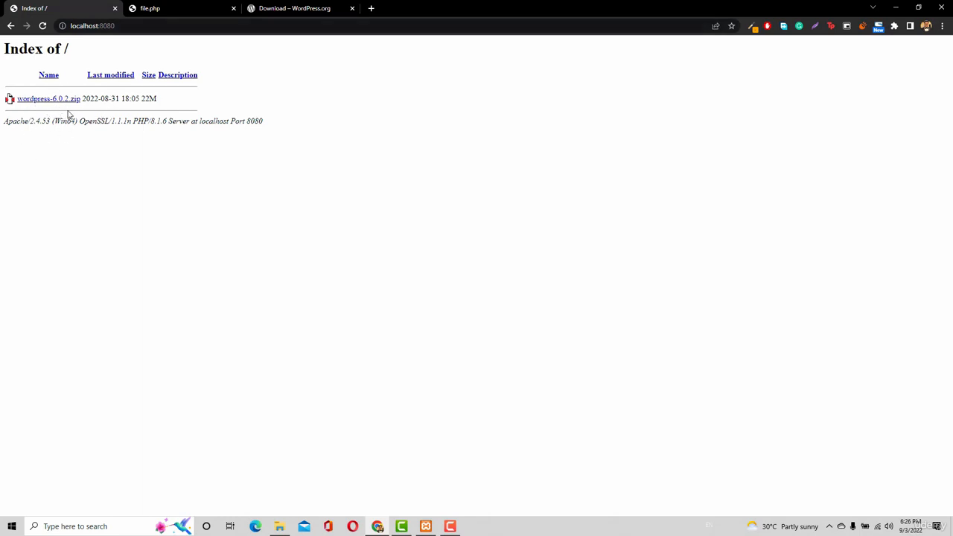
Switch to File Explorer, extract wordpress-6.0.2.zip directly into htdocs, and permanently delete the archive
left_click(282, 527)
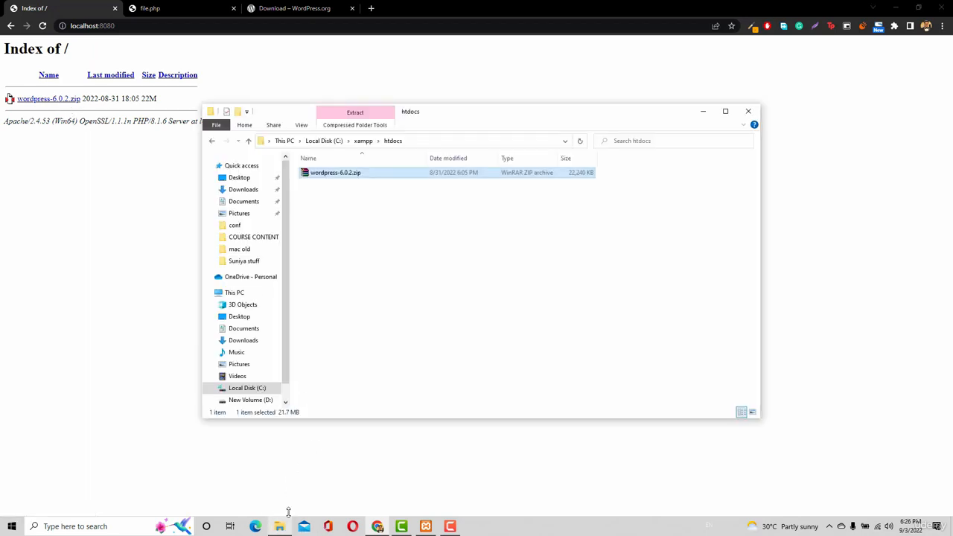
right_click(356, 173)
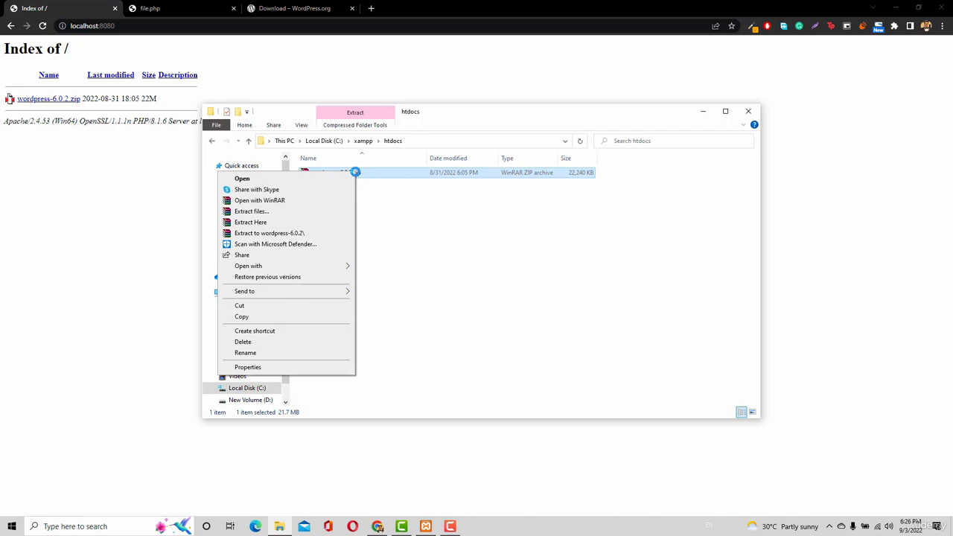
left_click(251, 223)
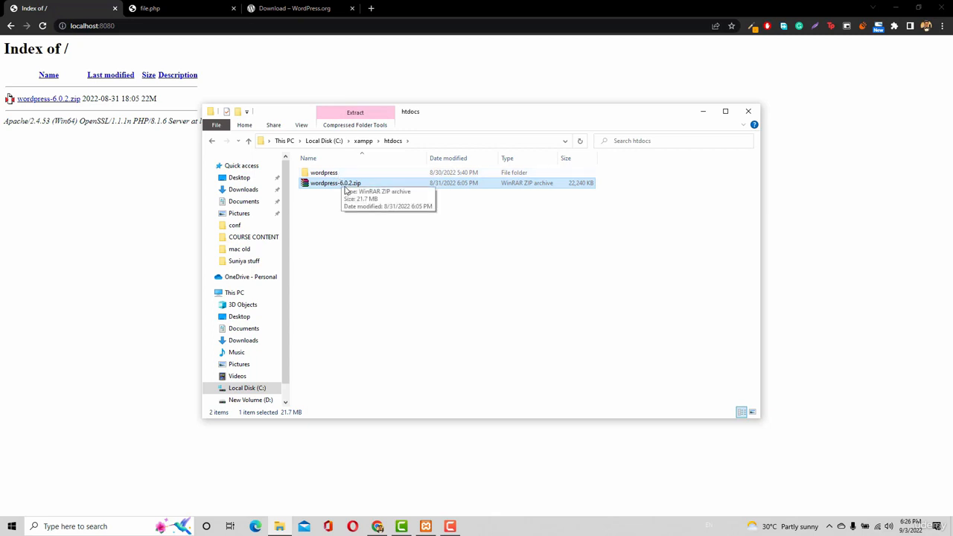
key("shift+Delete")
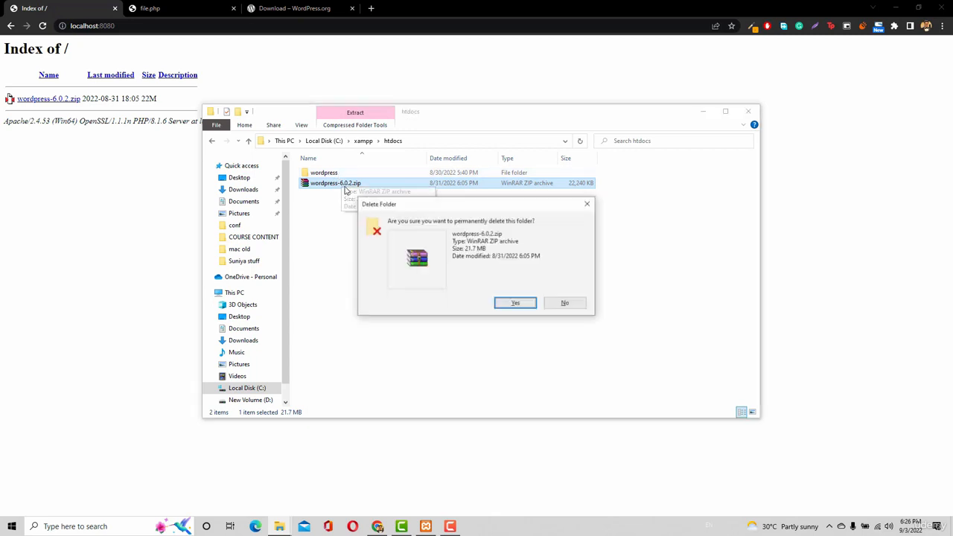
key("Return")
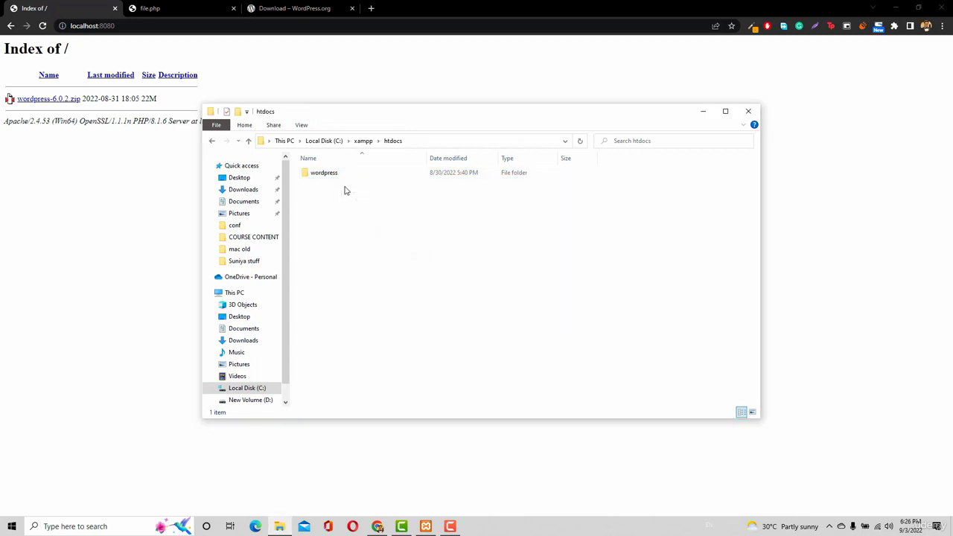
Refresh the localhost:8080 index in Chrome and open the wordpress folder from the listing
left_click(331, 173)
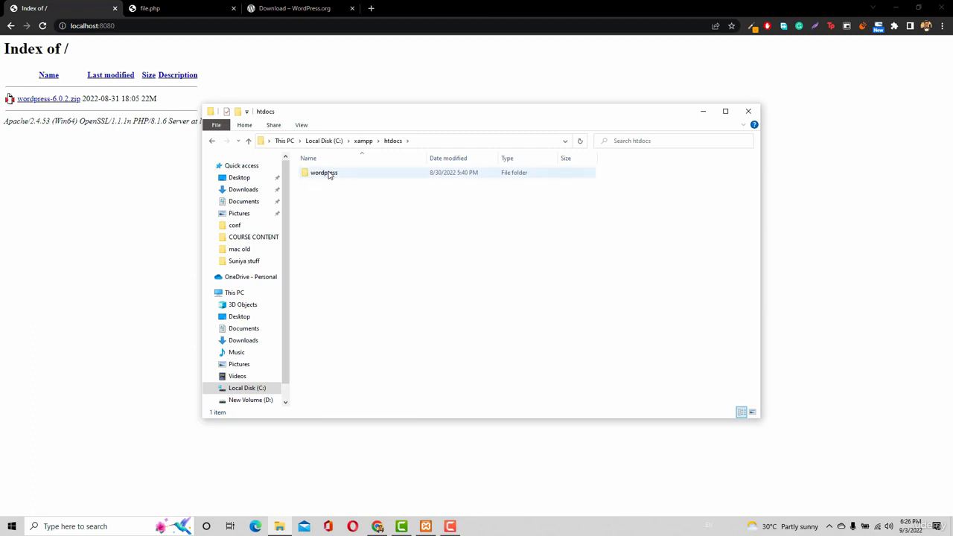
left_click(44, 26)
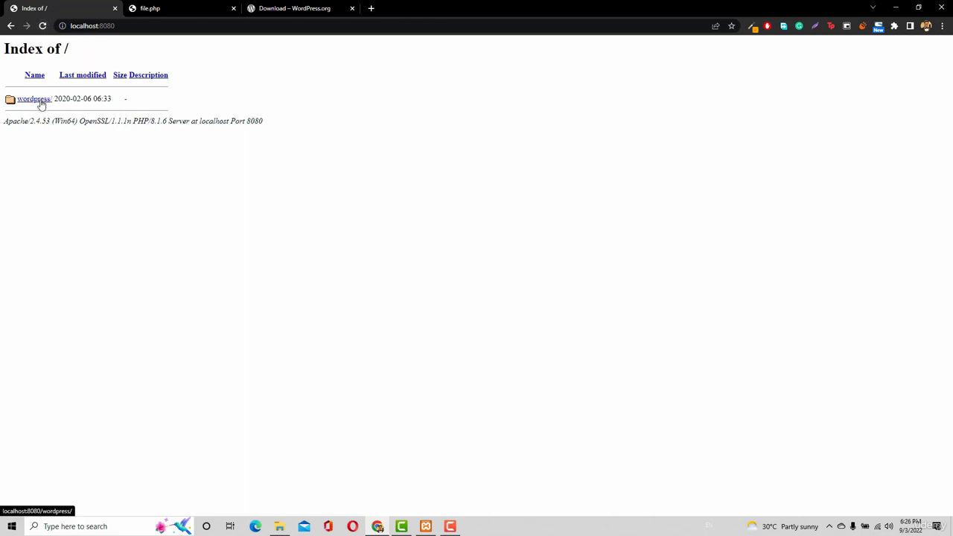
left_click(42, 105)
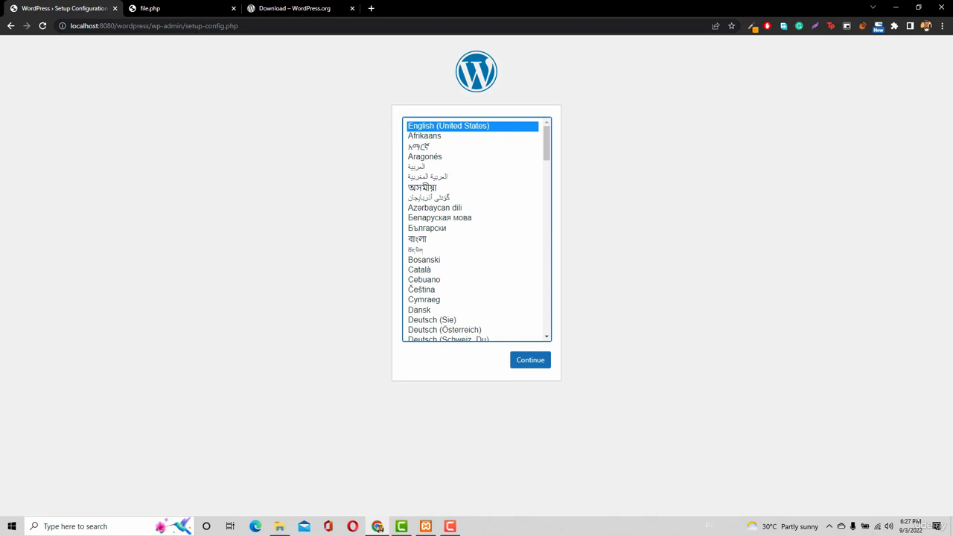
Close the WordPress.org download page and return the WordPress setup tab to the localhost:8080 root
middle_click(274, 9)
left_click_drag(114, 26, 239, 26)
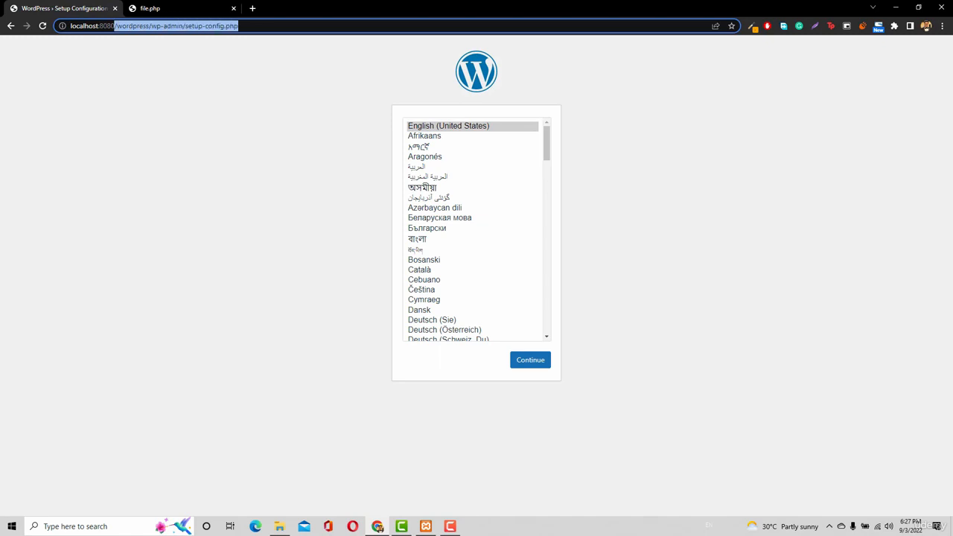
key("BackSpace")
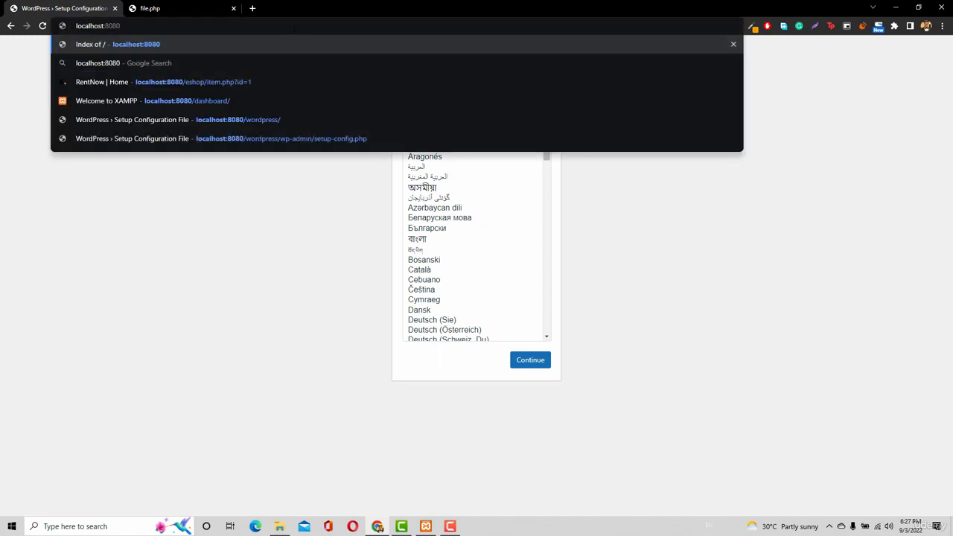
key("Return")
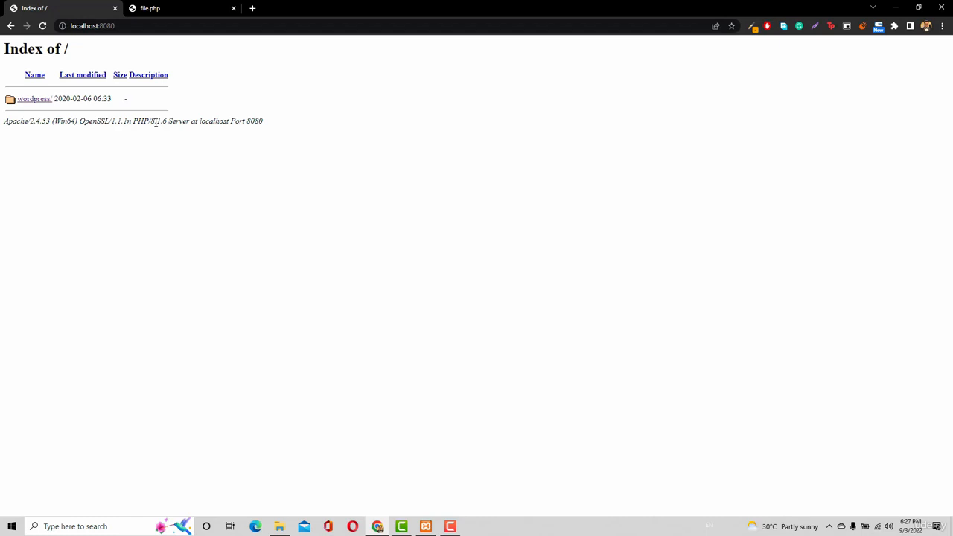
Open site4.itanzeel.com in the file.php tab and try its /wordpress address before returning to the site's home page
left_click(173, 15)
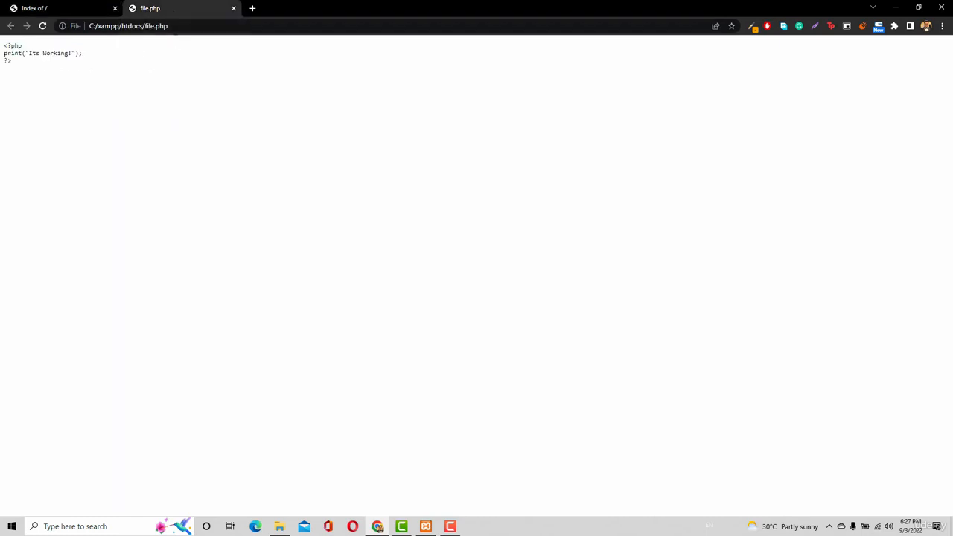
left_click(176, 27)
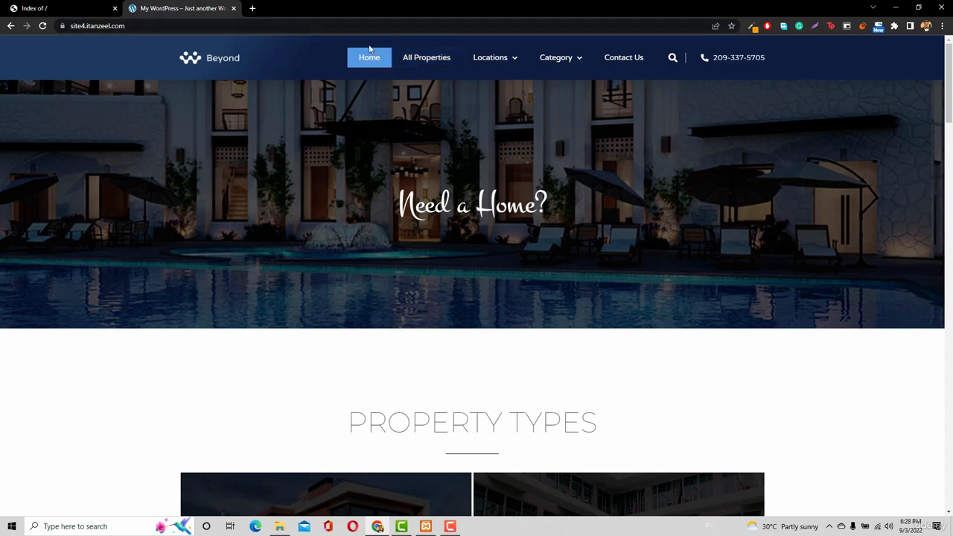
left_click(171, 26)
left_click(171, 26)
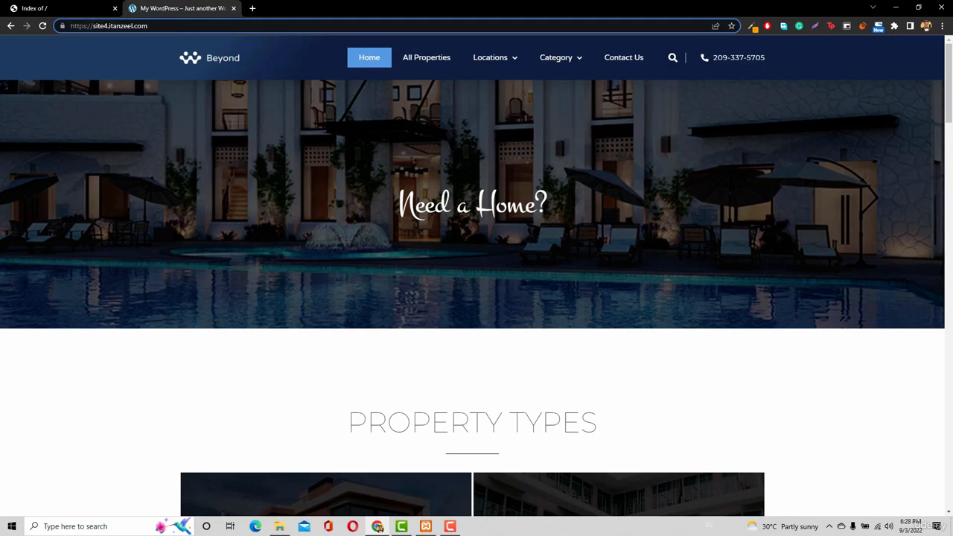
type("/wordpr")
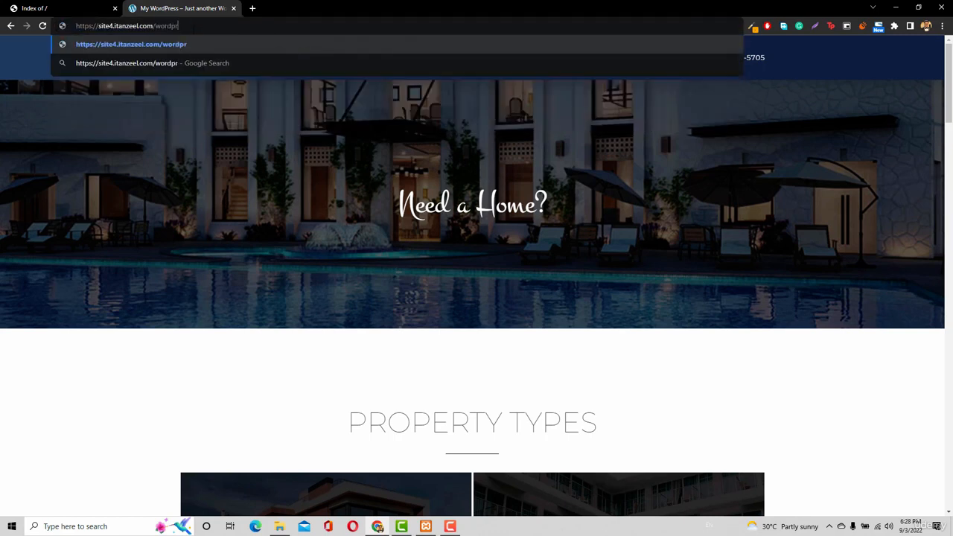
type("ess")
key("Return")
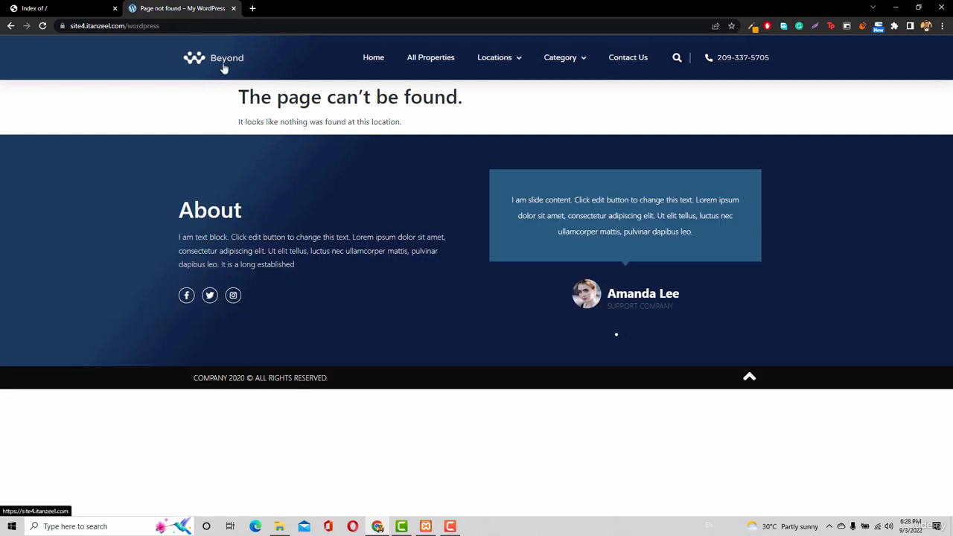
left_click(223, 68)
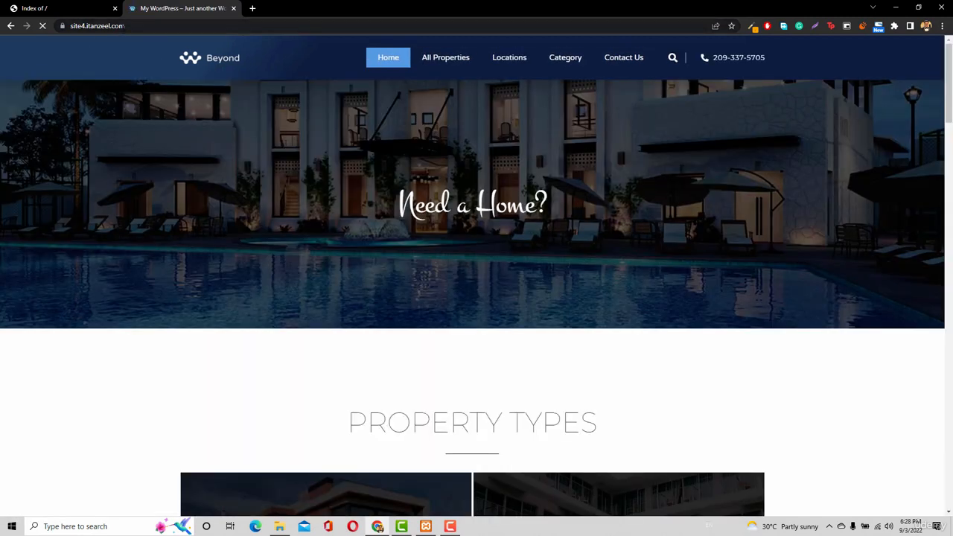
Load localhost:8080/wordpress in the tab showing the localhost directory index
left_click(69, 9)
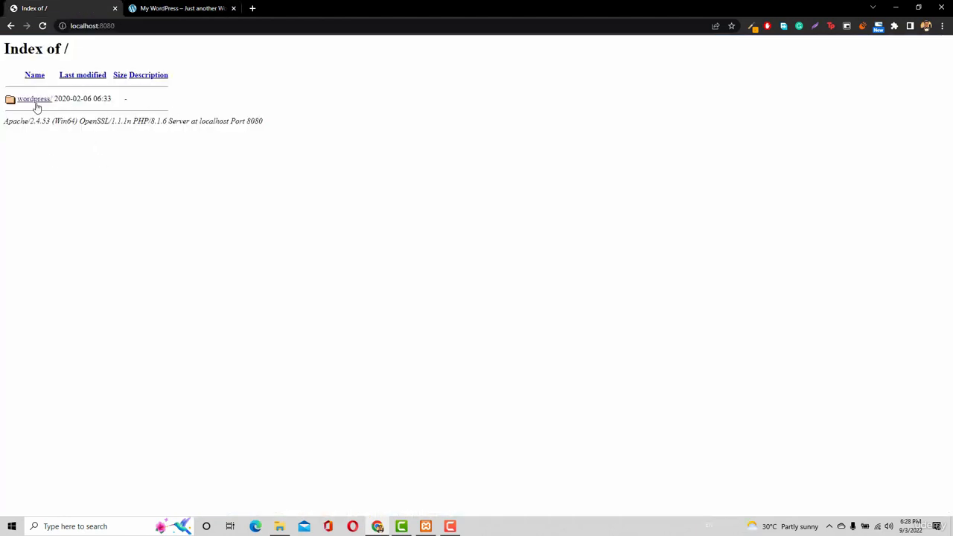
left_click(112, 26)
left_click(115, 25)
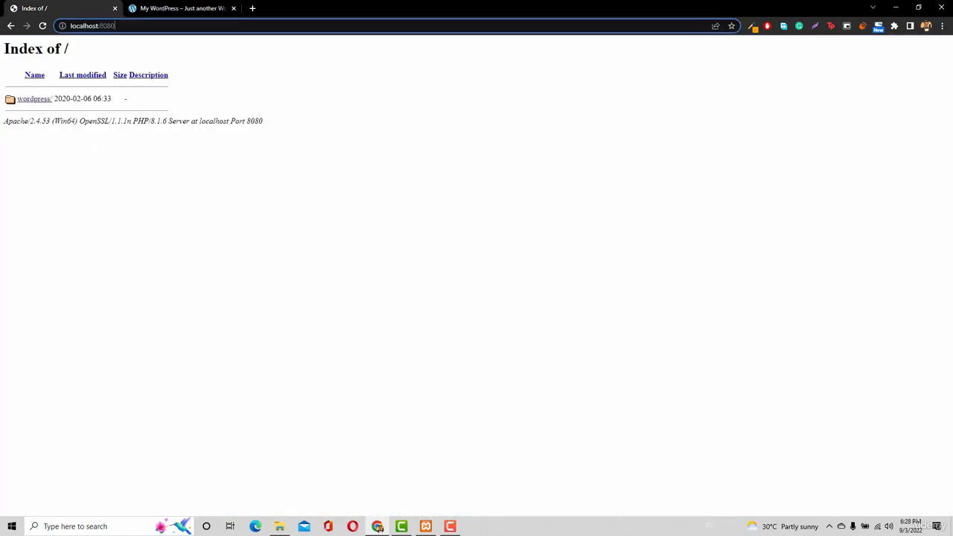
type("/wordp")
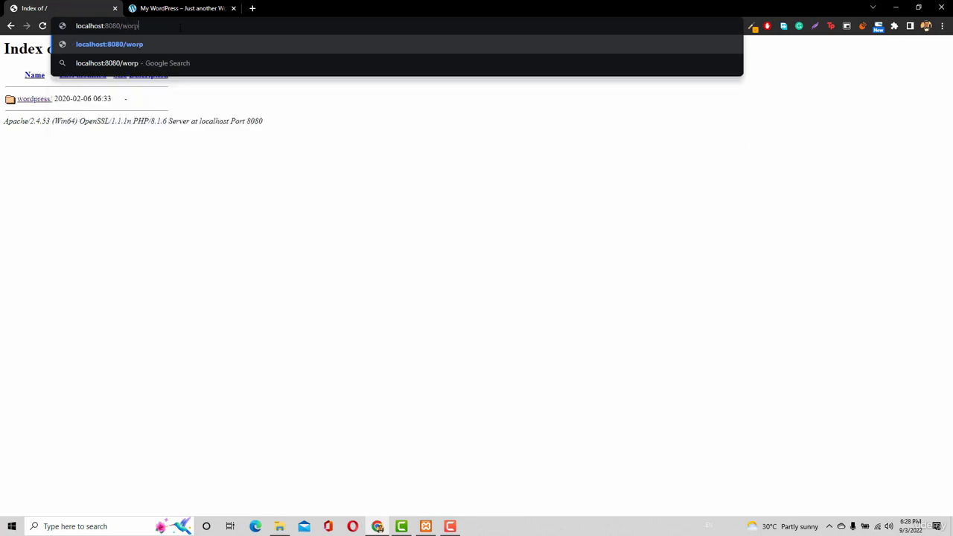
type("ress")
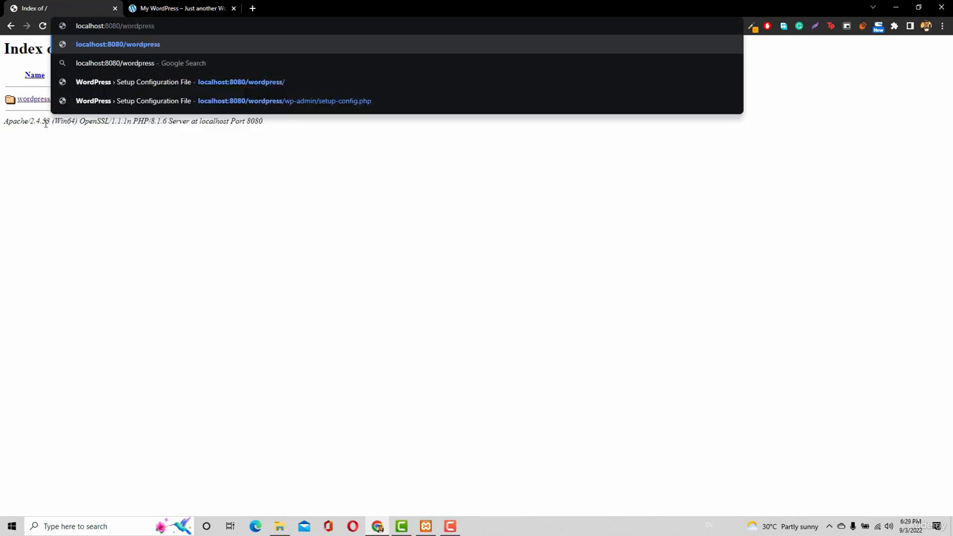
key("Return")
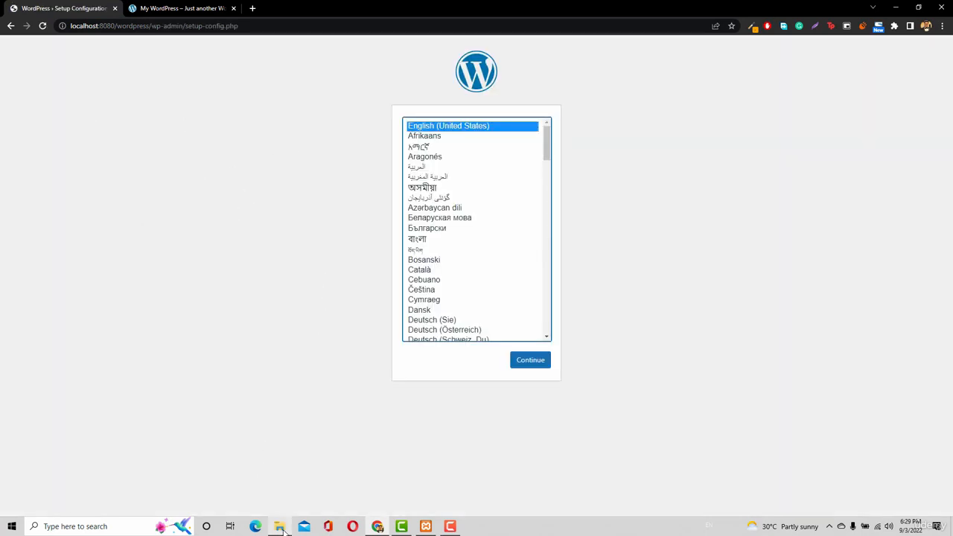
Switch to File Explorer and move all files and folders from the wordpress folder directly into htdocs
left_click(279, 526)
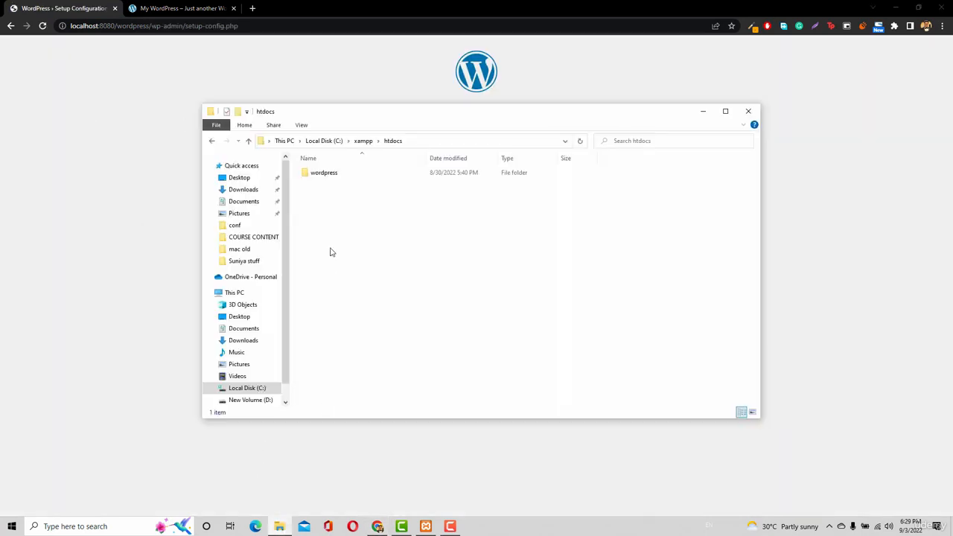
double_click(361, 175)
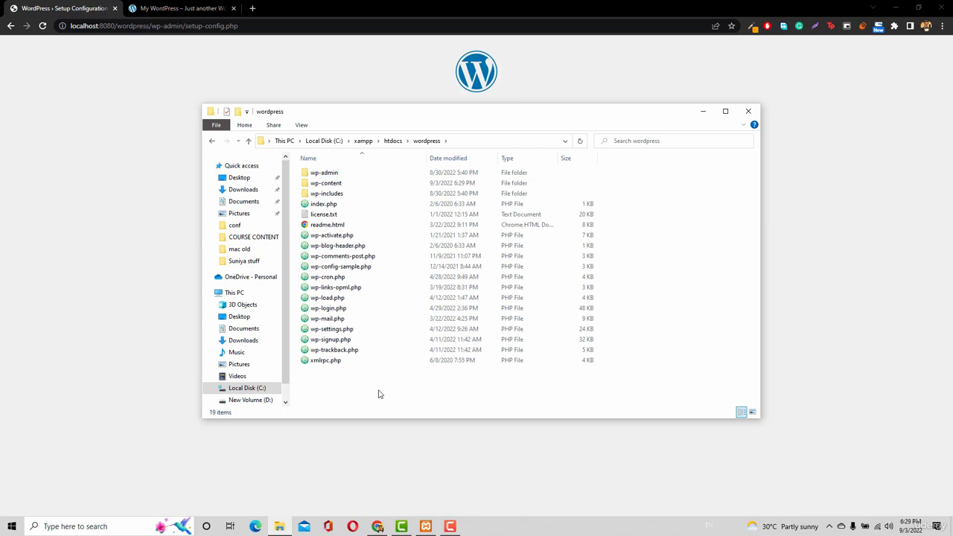
key("ctrl+a")
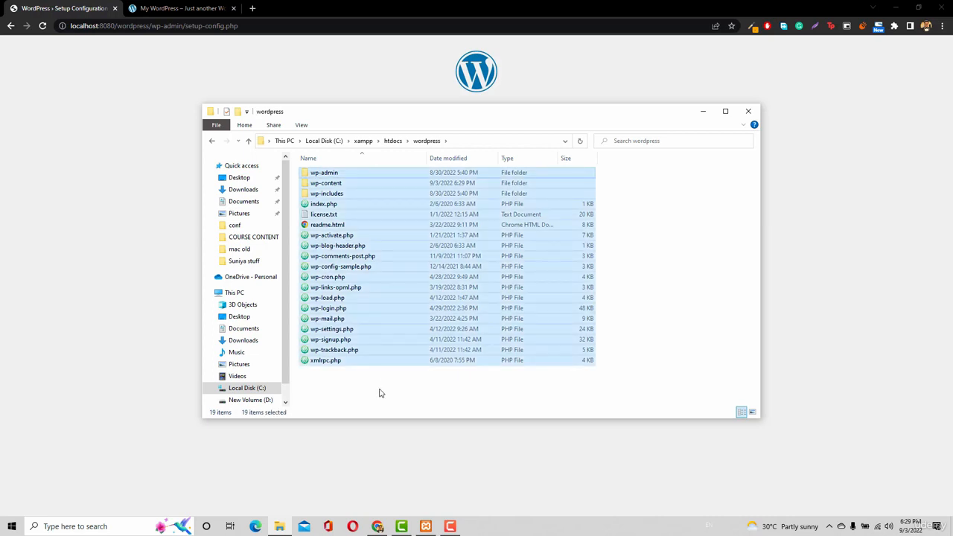
left_click(393, 141)
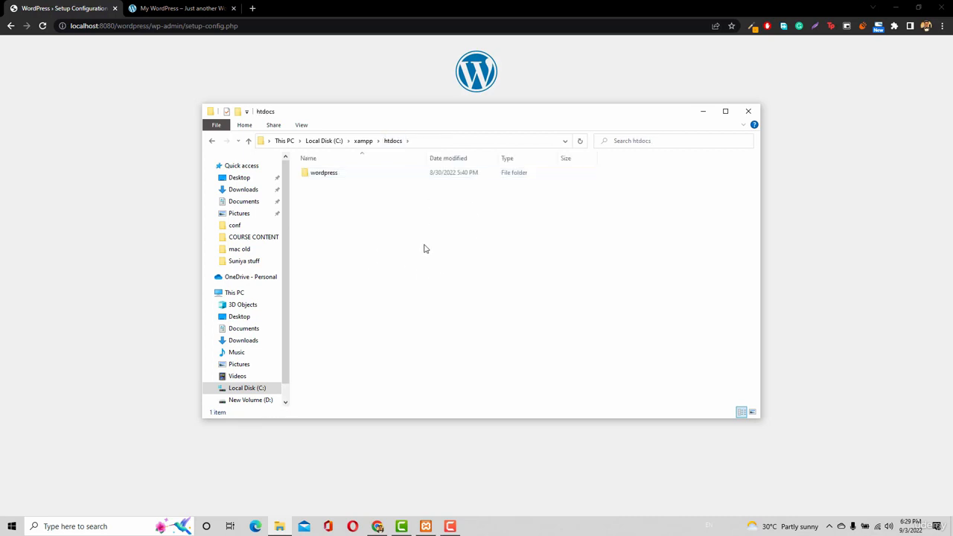
key("ctrl+v")
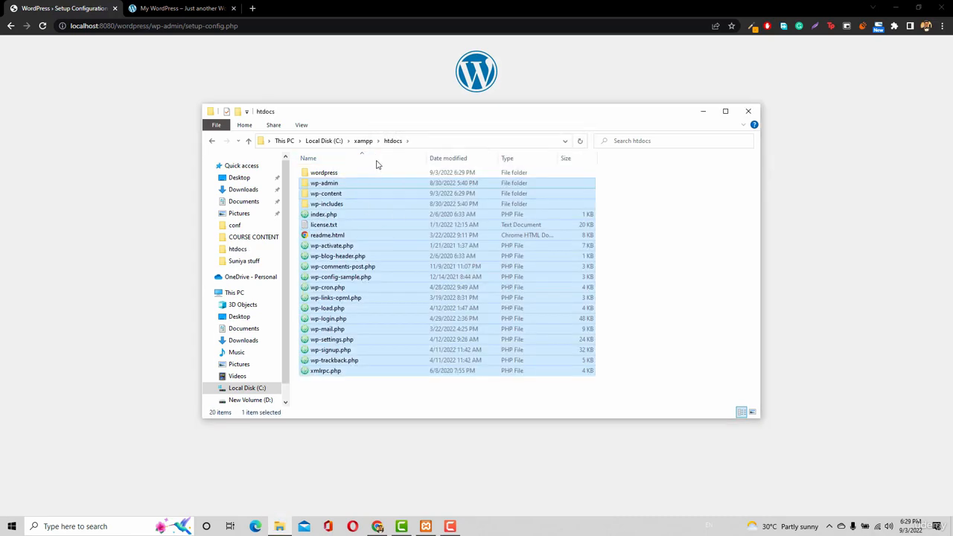
Permanently delete the emptied wordpress folder from htdocs
left_click(378, 174)
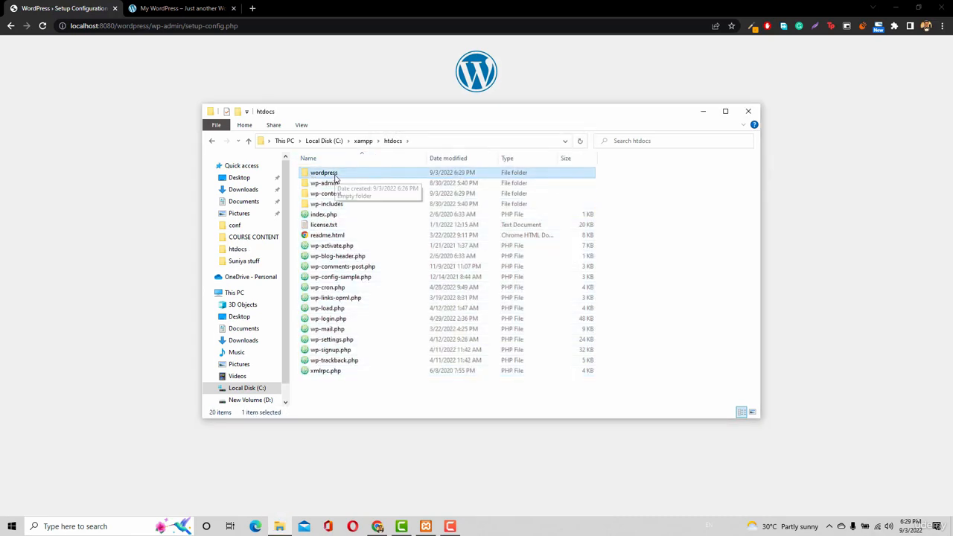
key("shift+Delete")
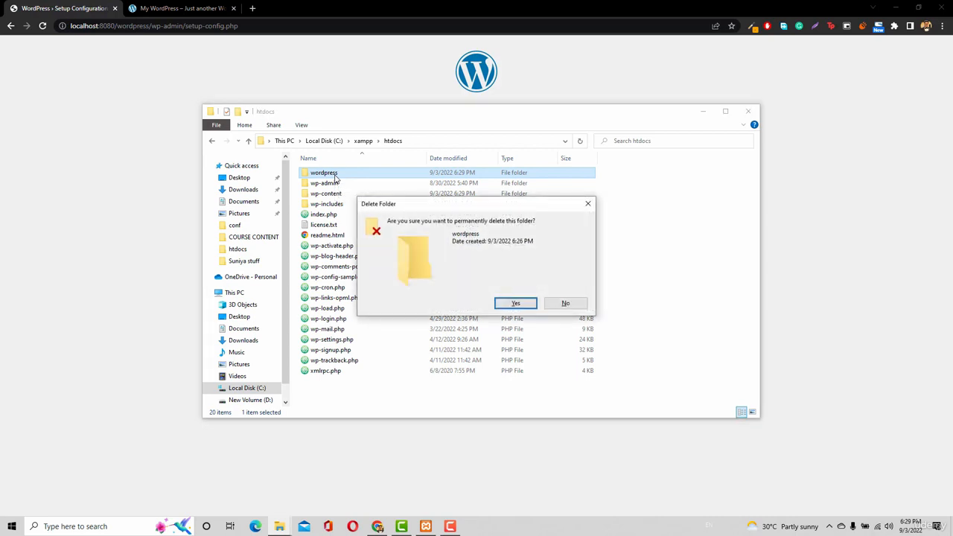
key("Return")
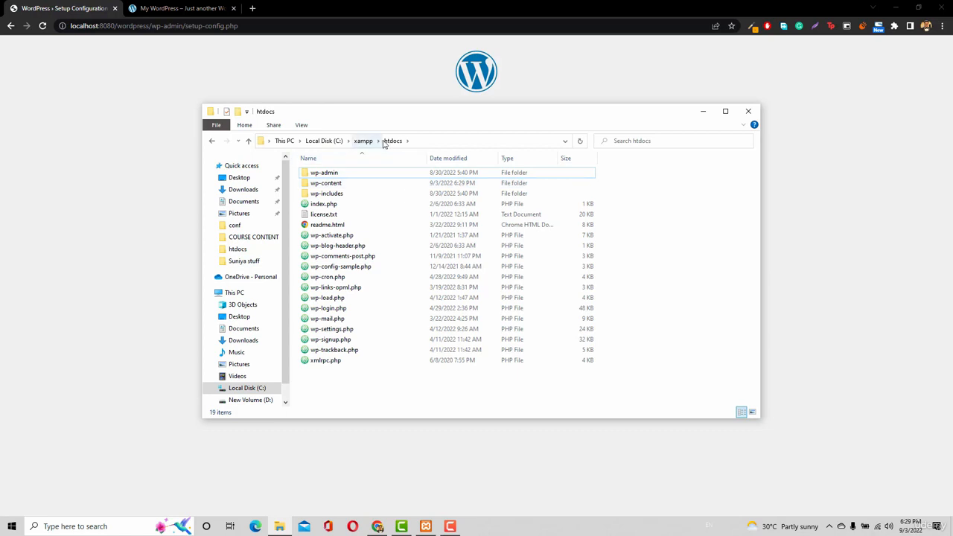
Go up to Local Disk (C:) and trace the path through xampp back into htdocs
left_click(363, 141)
left_click(324, 141)
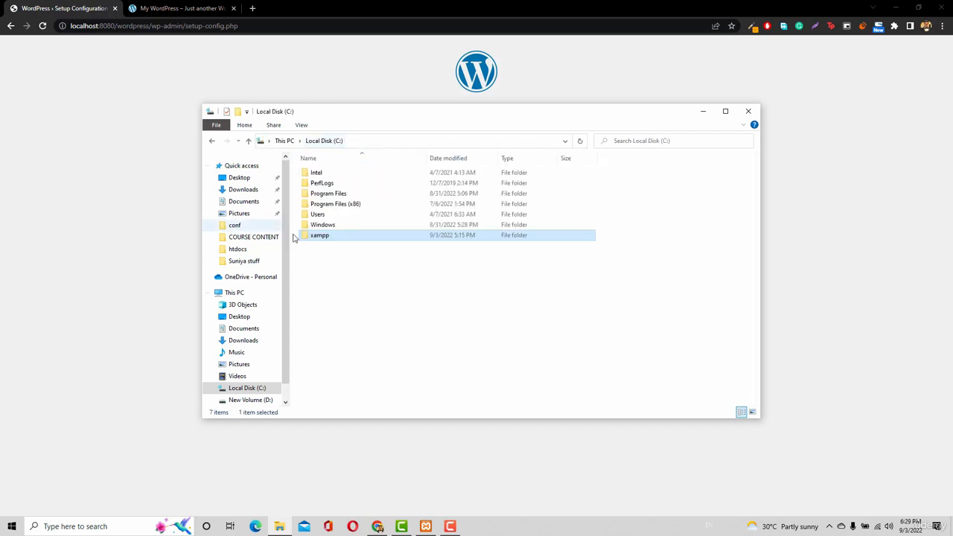
double_click(321, 238)
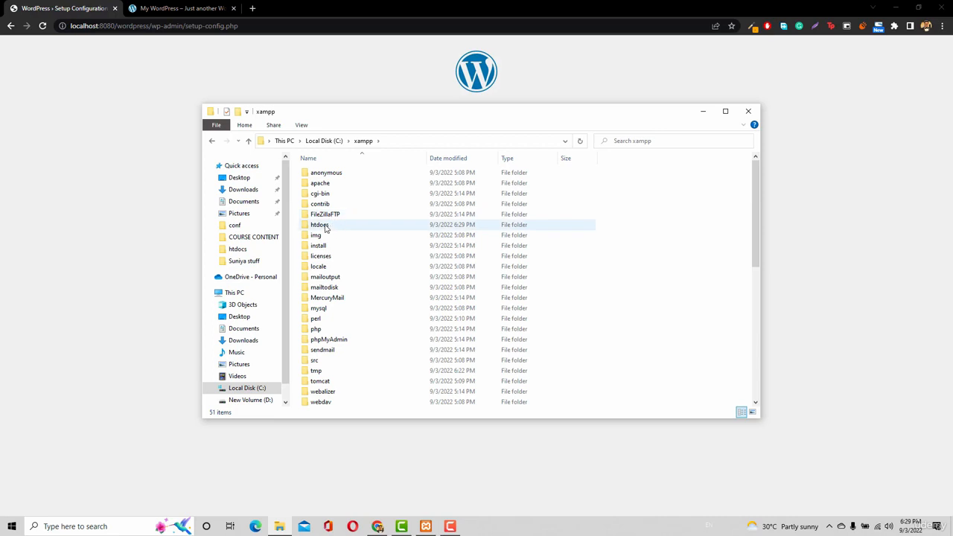
double_click(321, 225)
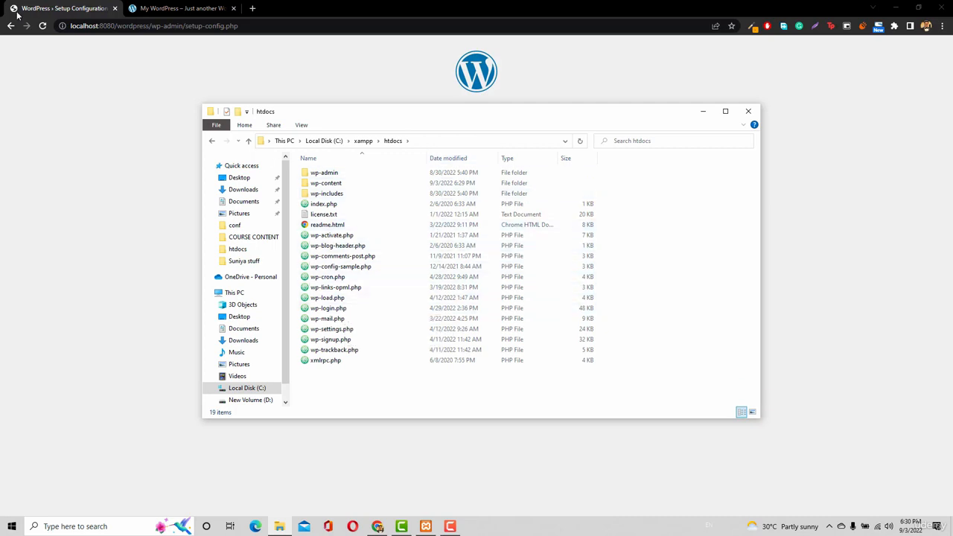
Switch to Chrome, load the localhost:8080 root in the WordPress setup tab, and close the site4.itanzeel.com tab
left_click_drag(240, 26, 118, 26)
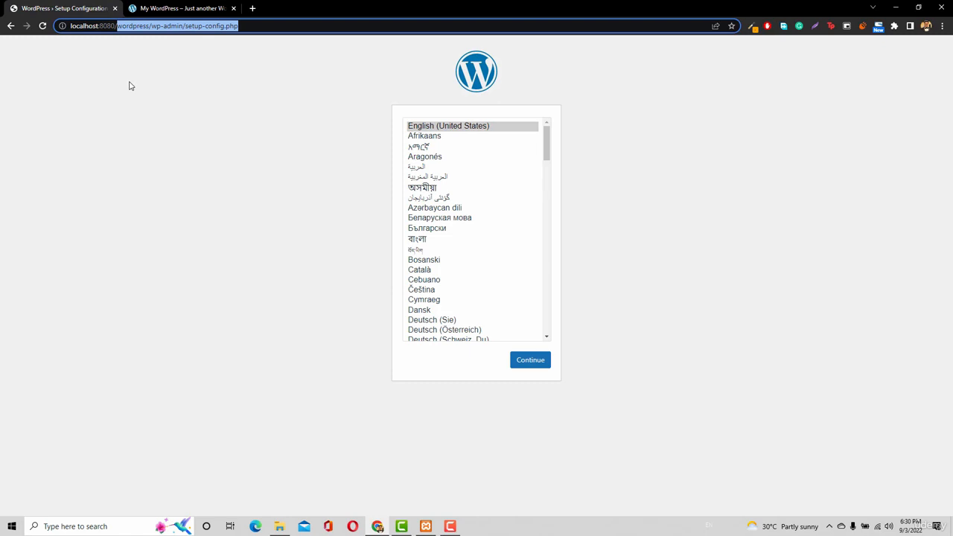
key("BackSpace")
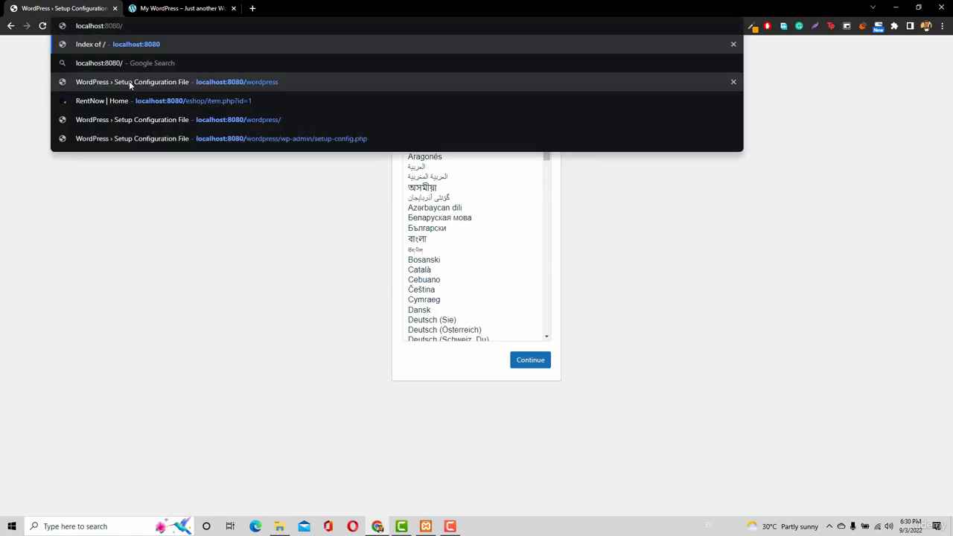
key("BackSpace")
key("Return")
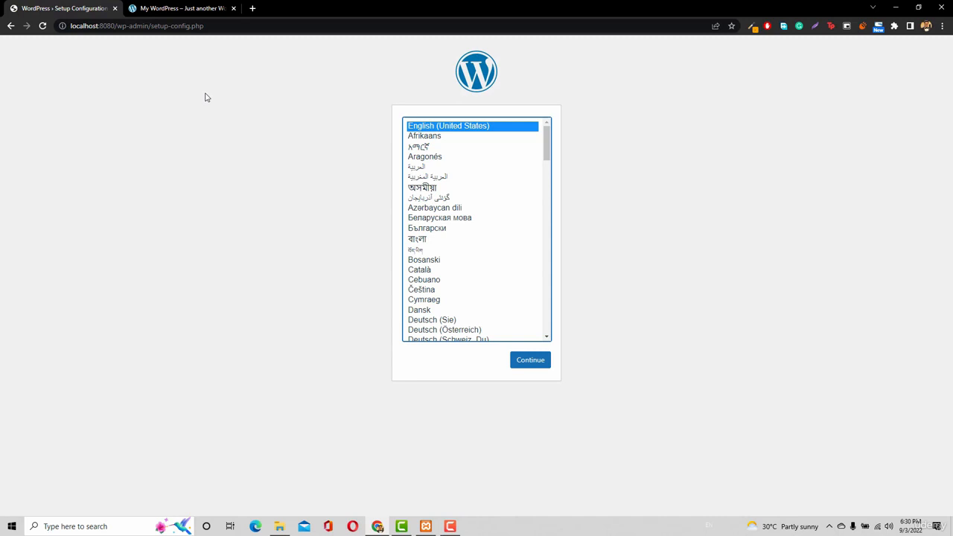
left_click(233, 9)
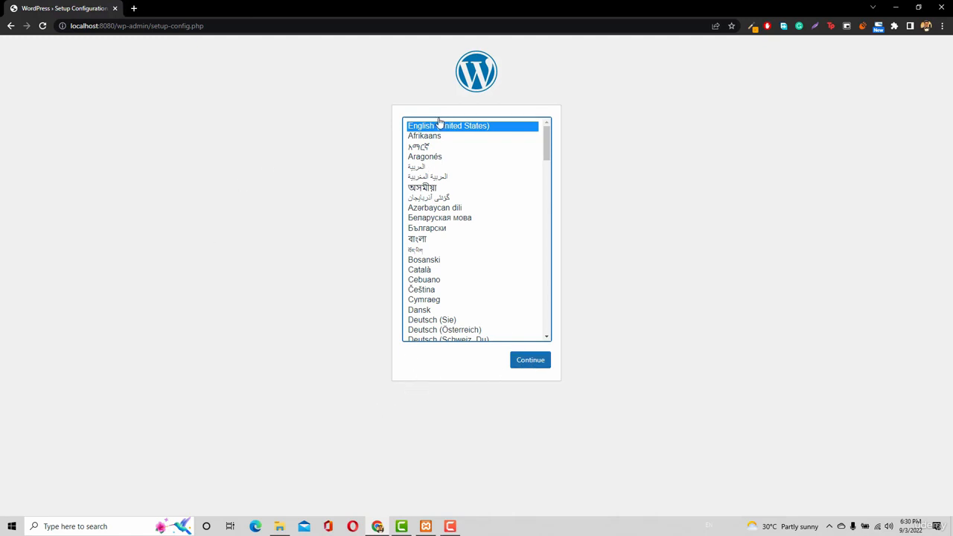
Continue the WordPress setup in English (United States) past the list of required database items to the database connection details form
left_click(533, 364)
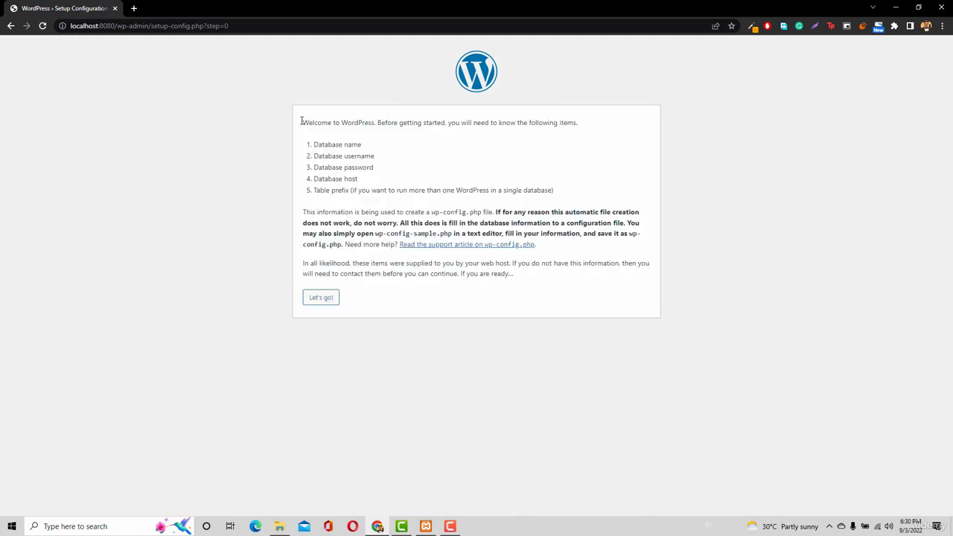
left_click_drag(378, 122, 457, 122)
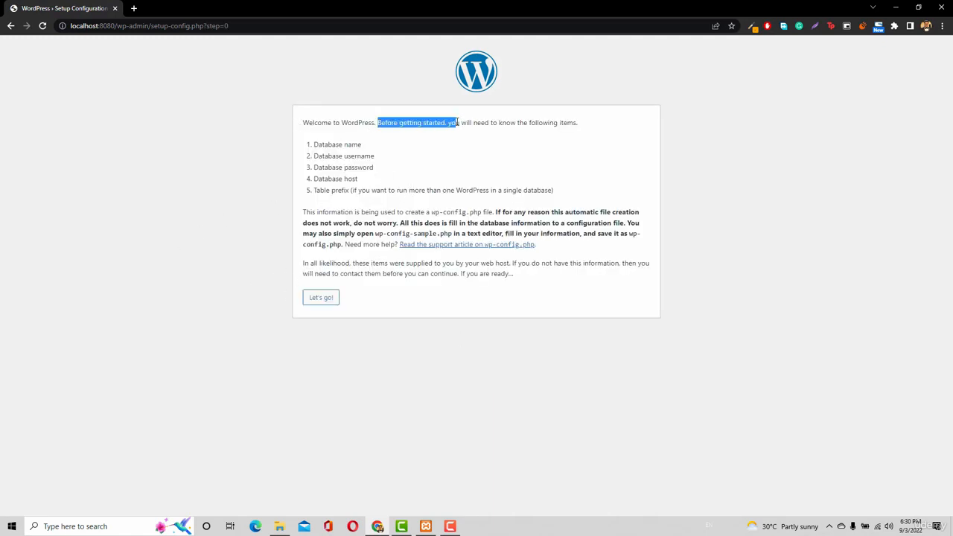
left_click(512, 126)
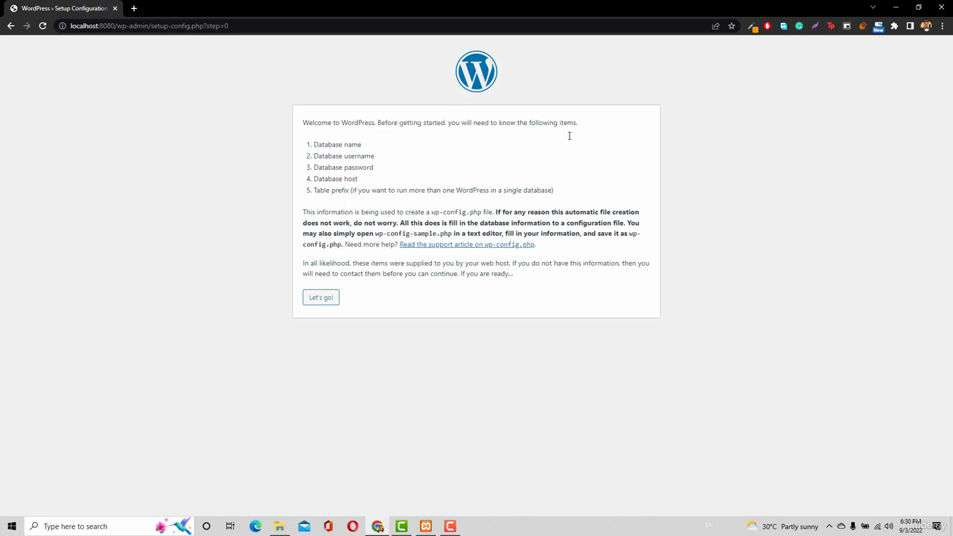
left_click_drag(309, 147, 381, 188)
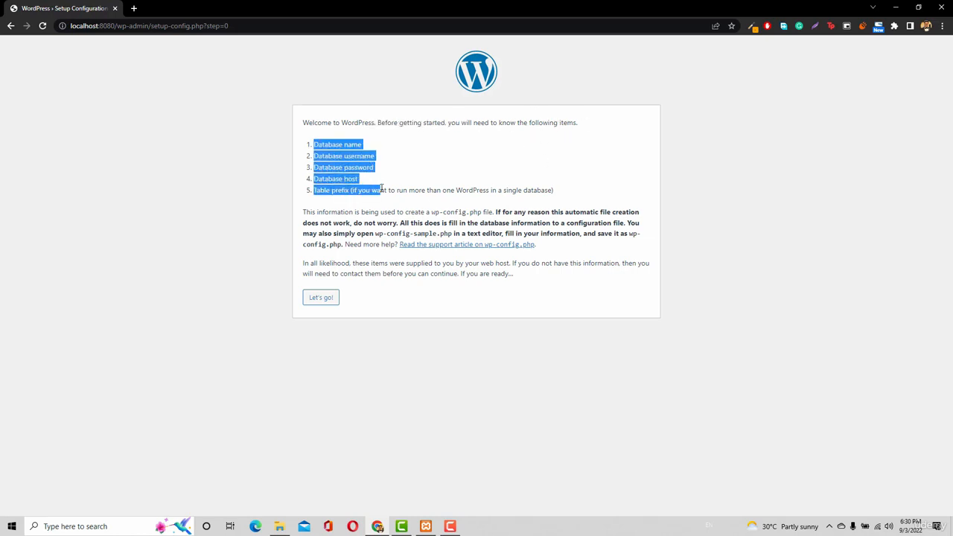
left_click(328, 301)
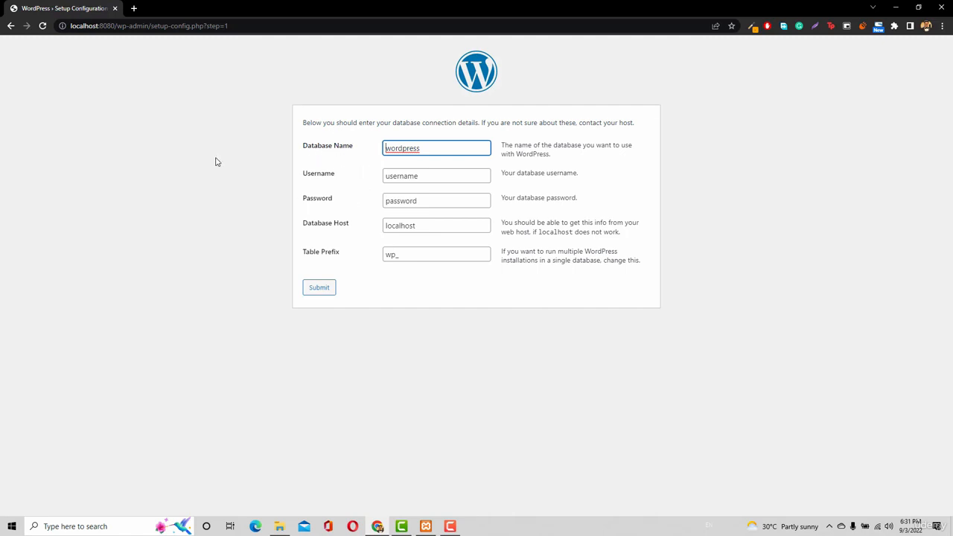
Check the running modules in XAMPP Control Panel, and open localhost:8080/phpmyadmin in a new Chrome tab before returning to the WordPress setup form
left_click(425, 526)
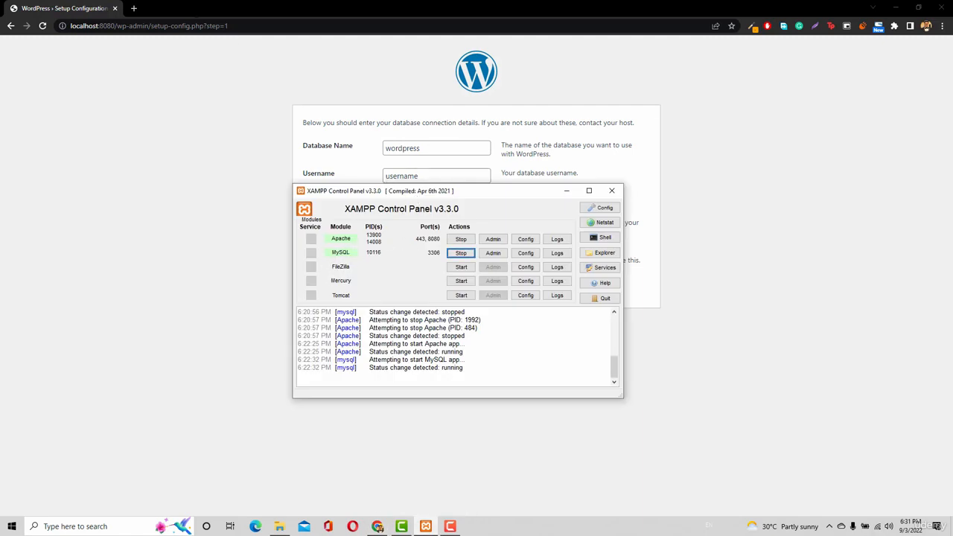
left_click(131, 10)
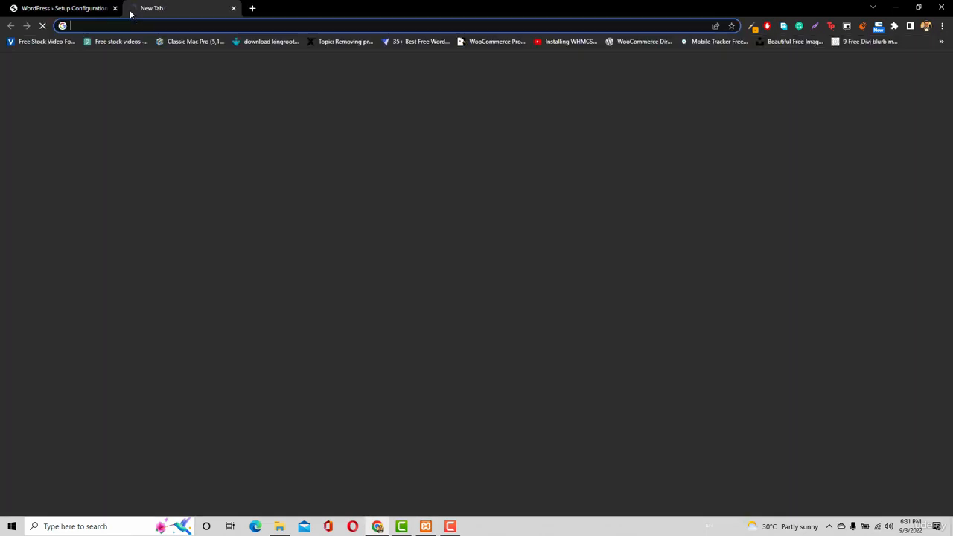
type("lo")
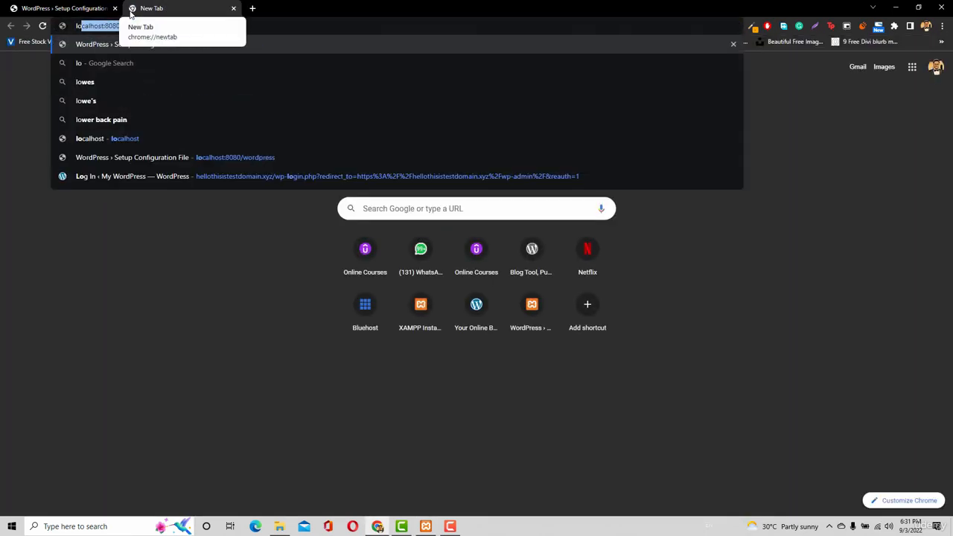
type("calhost")
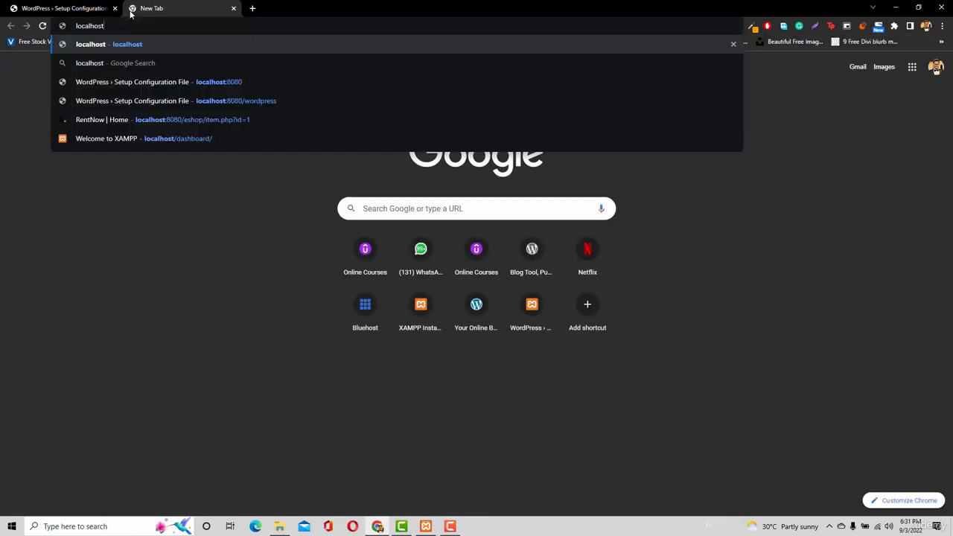
type(":80")
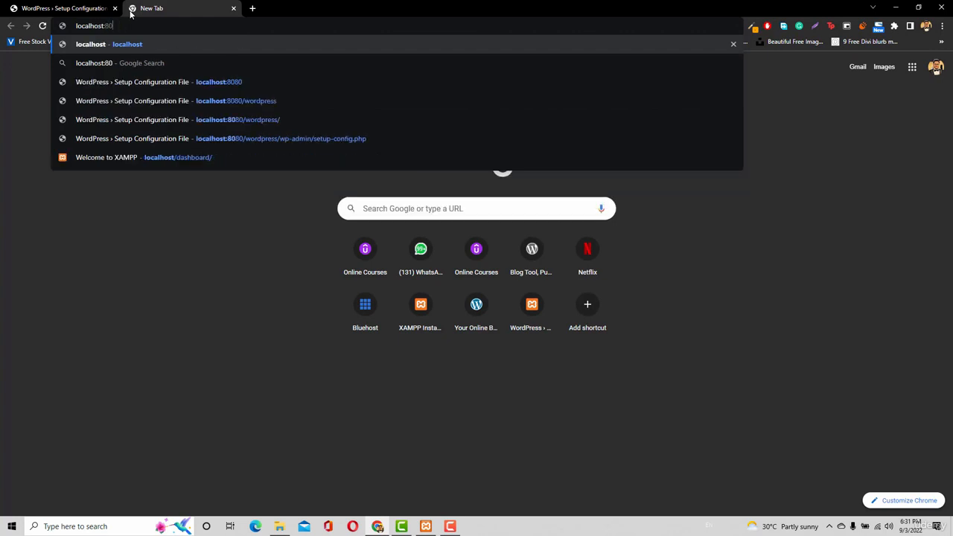
type("80/")
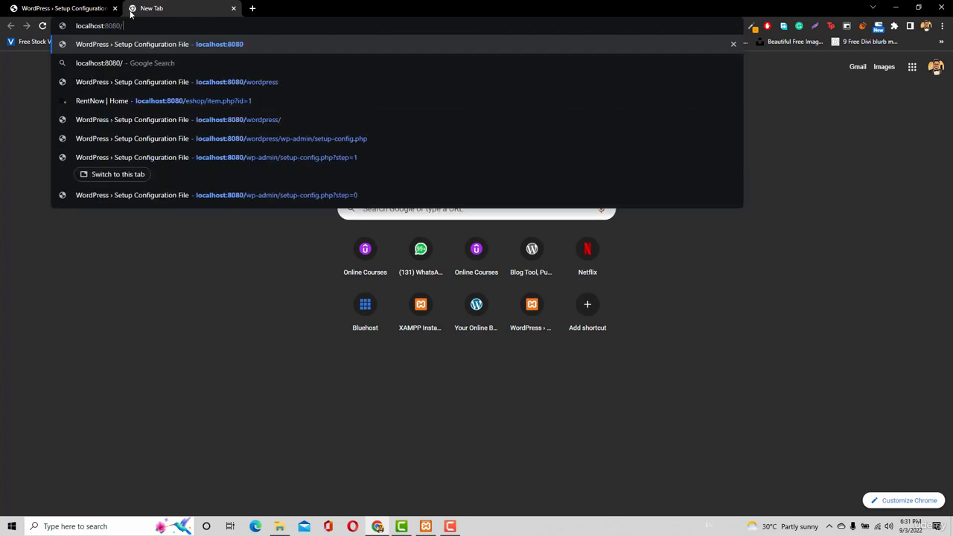
type("php")
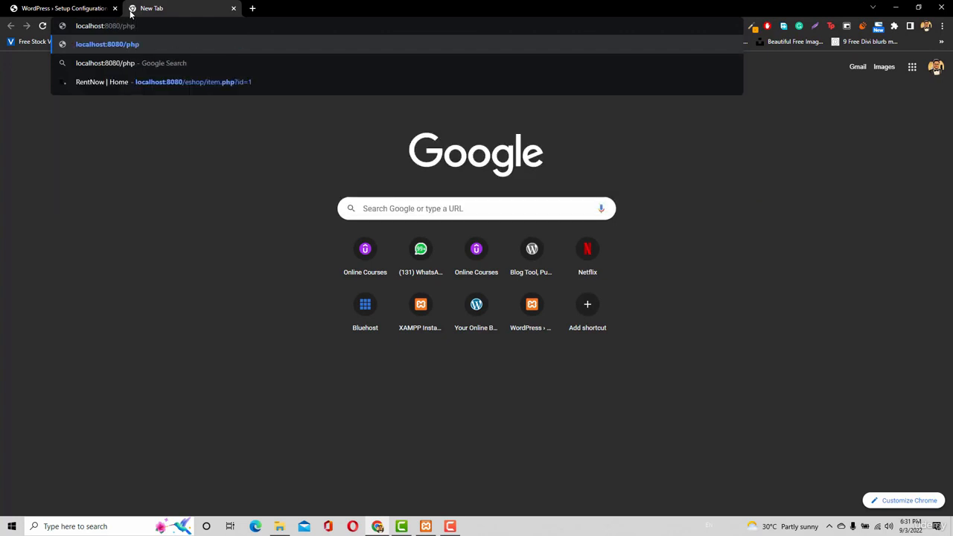
type("myadmin")
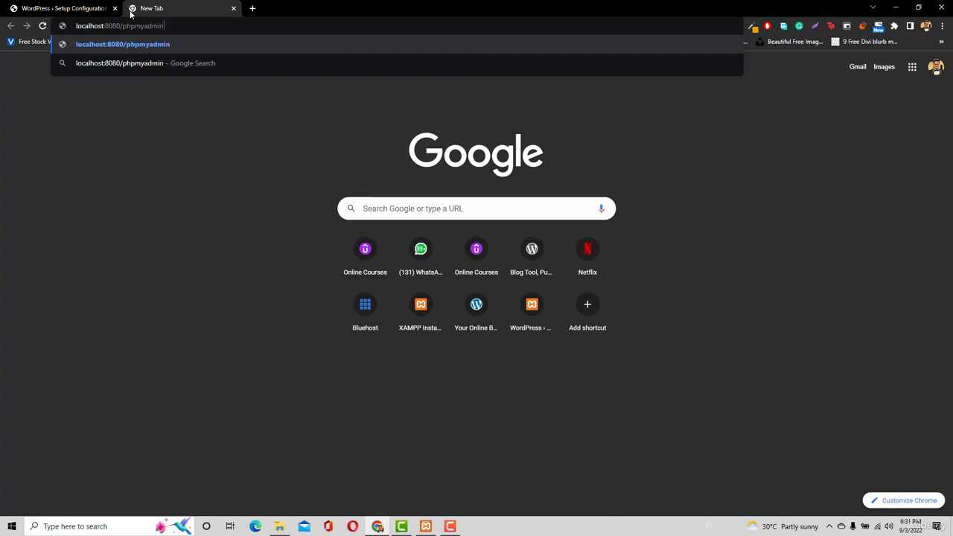
key("Return")
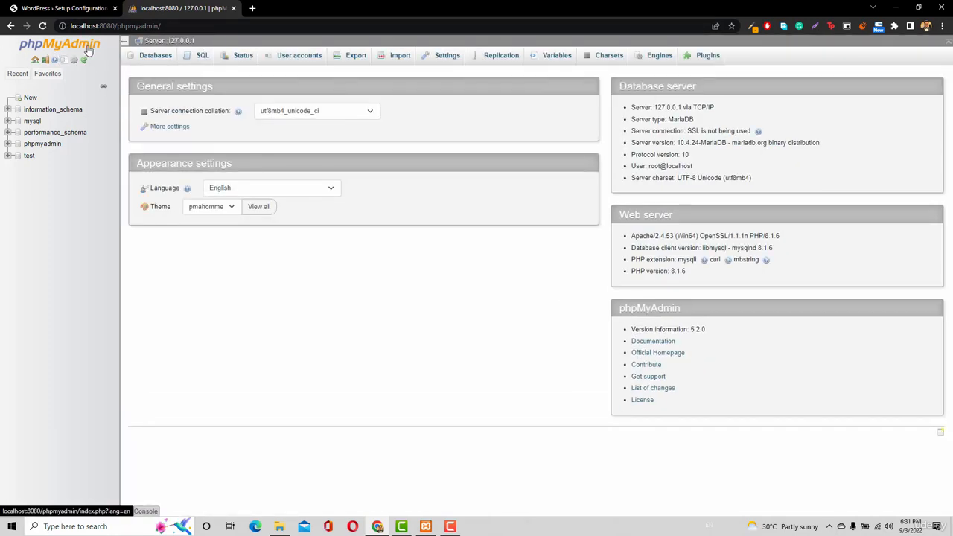
left_click(58, 7)
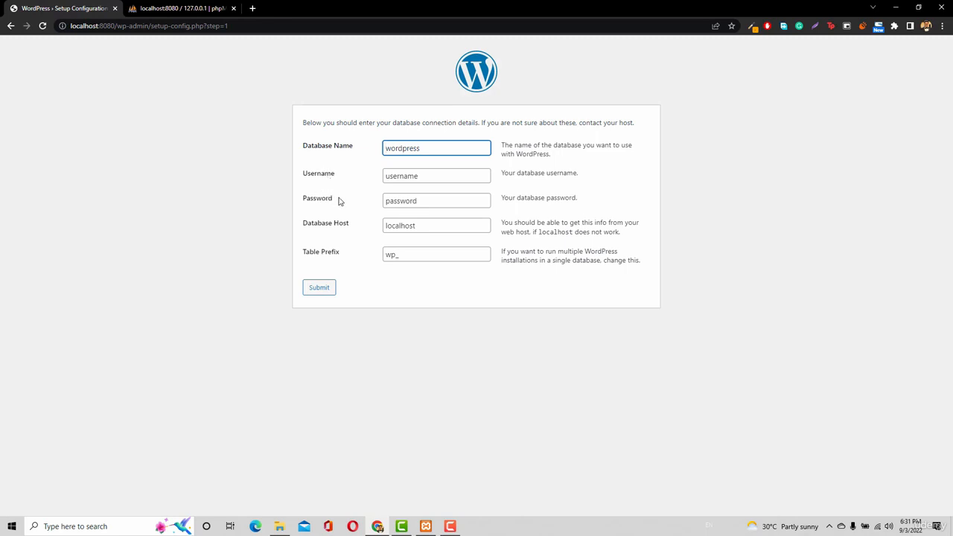
Start adding a user account in phpMyAdmin, entering the account's user name and localhost as the host name
left_click(181, 8)
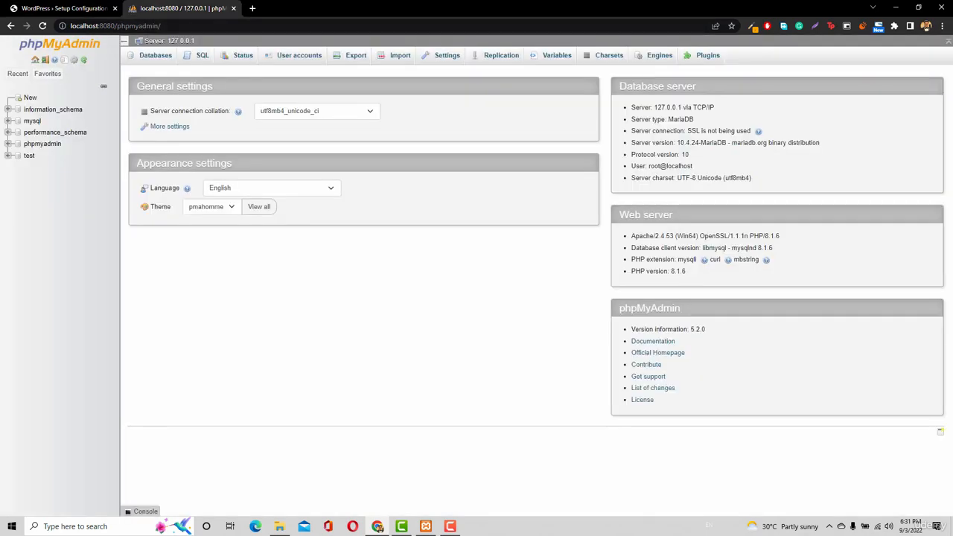
left_click(296, 59)
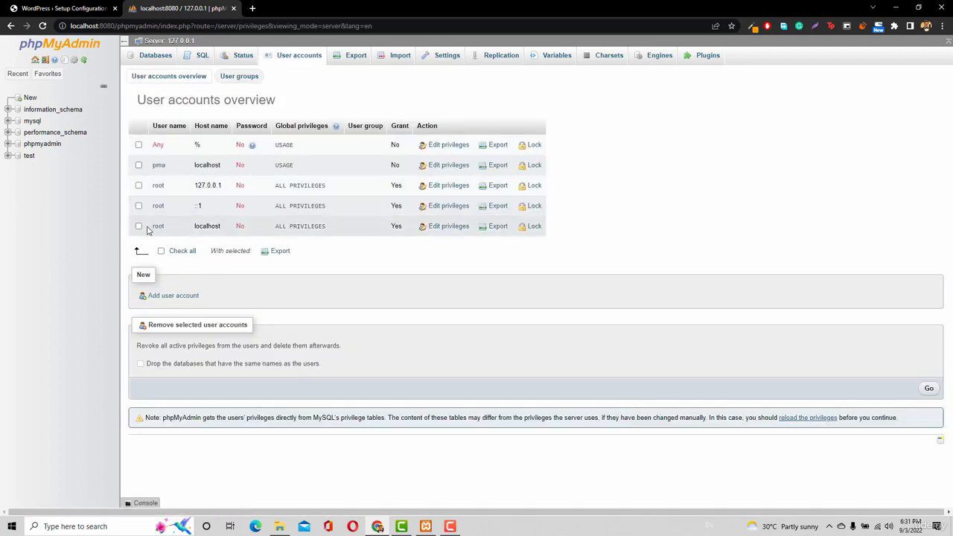
left_click(170, 297)
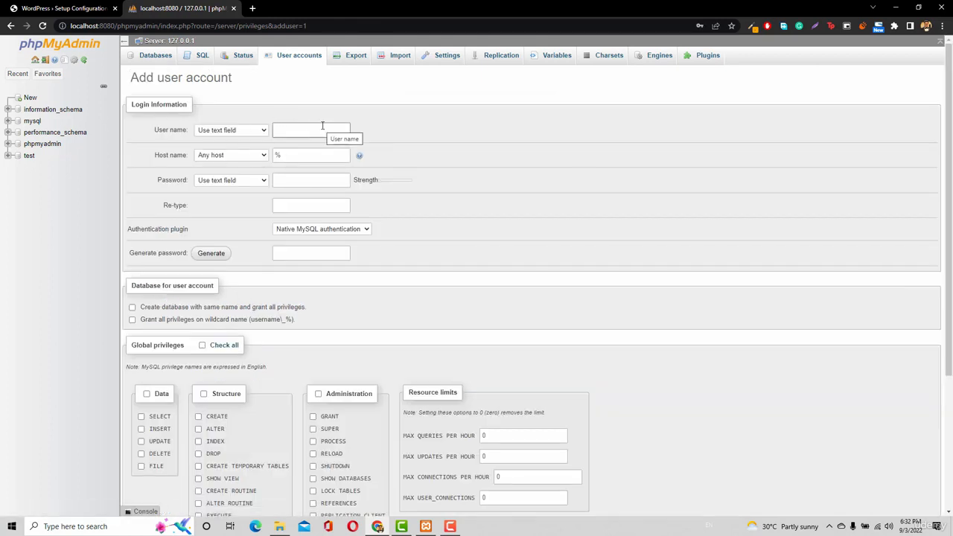
left_click(308, 134)
type("tanzeel")
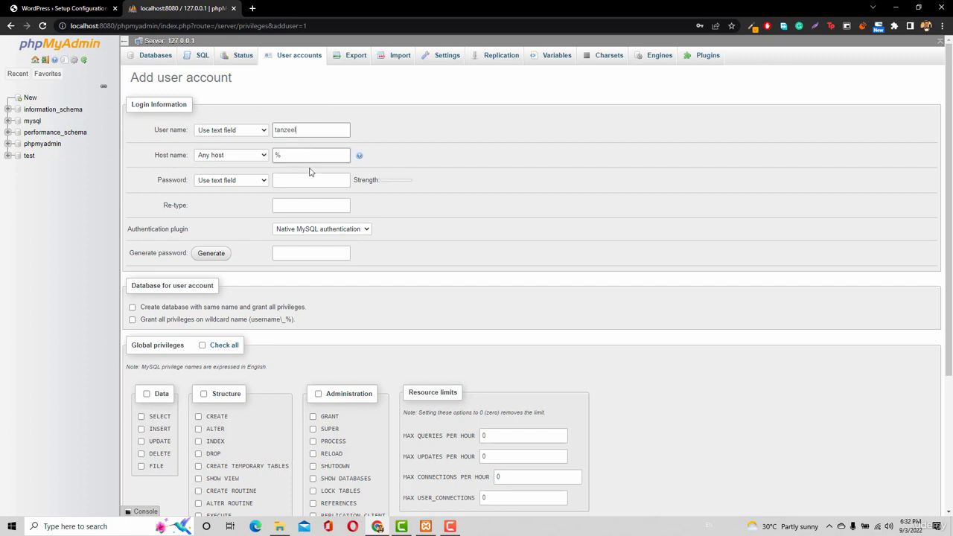
double_click(301, 155)
key("BackSpace")
Enter the password for the new phpMyAdmin user account and repeat it in the Re-type field
left_click(315, 181)
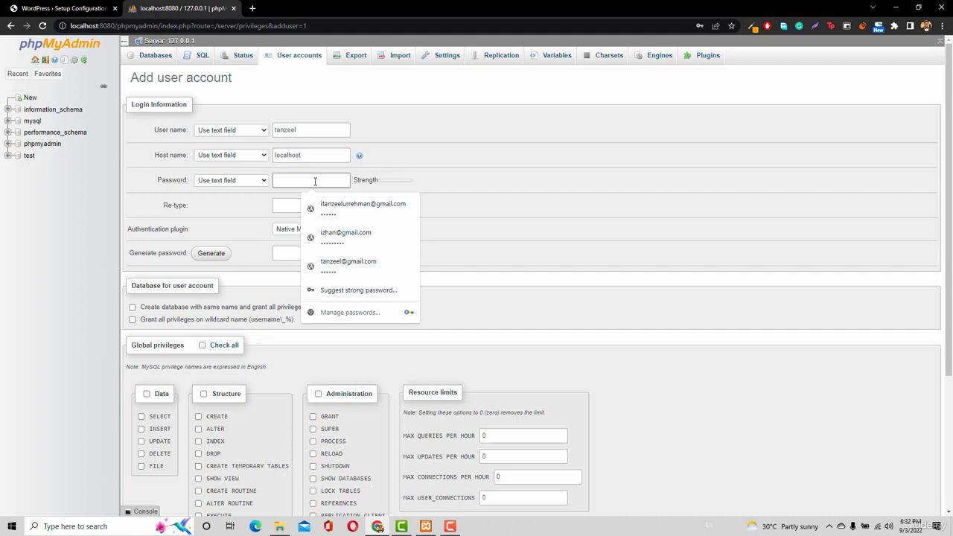
type("1234")
left_click(428, 178)
left_click(326, 158)
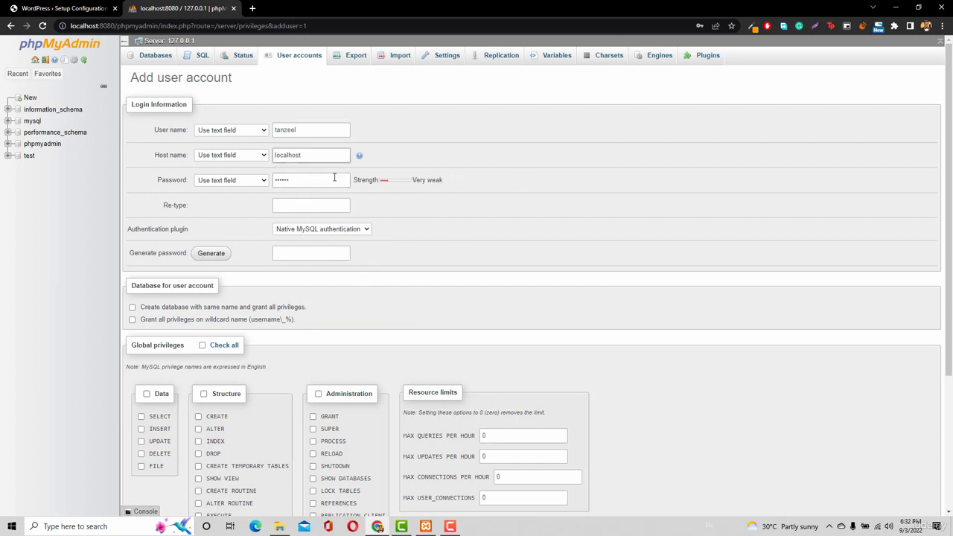
left_click(334, 178)
left_click(291, 206)
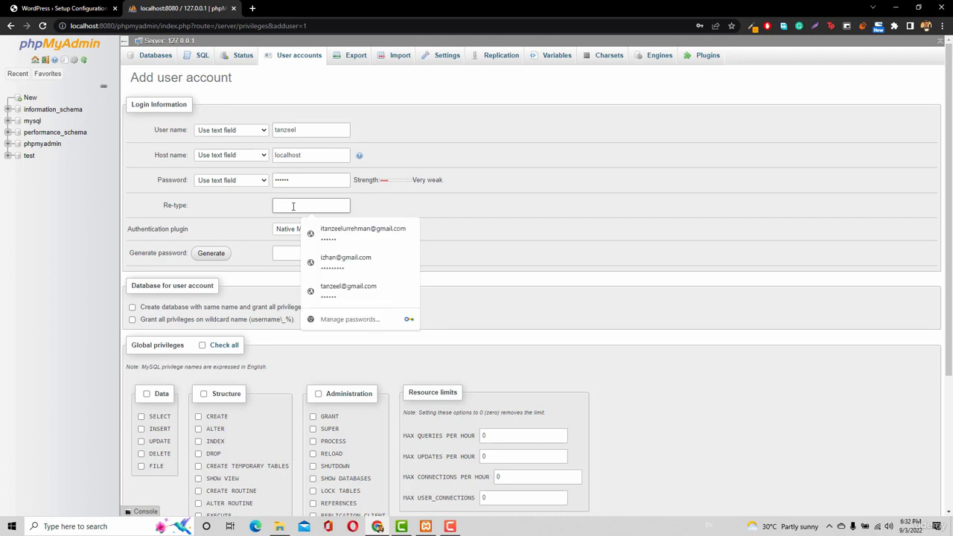
type("1")
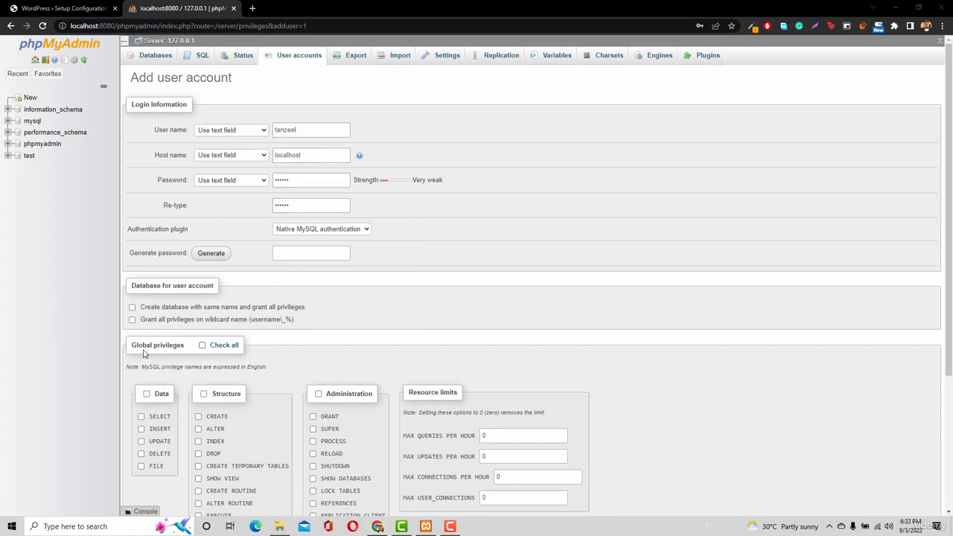
Grant the new user account all global privileges and create the account
left_click(221, 347)
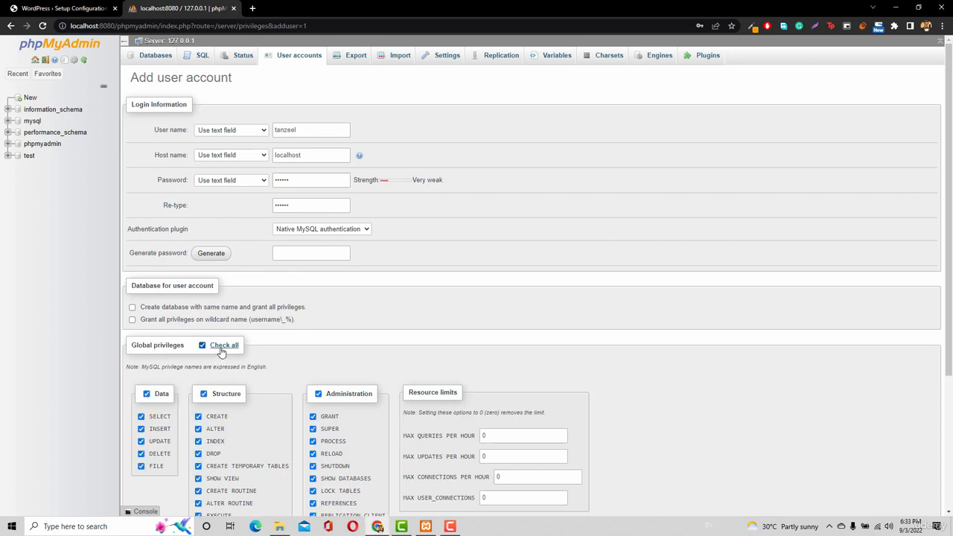
scroll(221, 352, "down", 3)
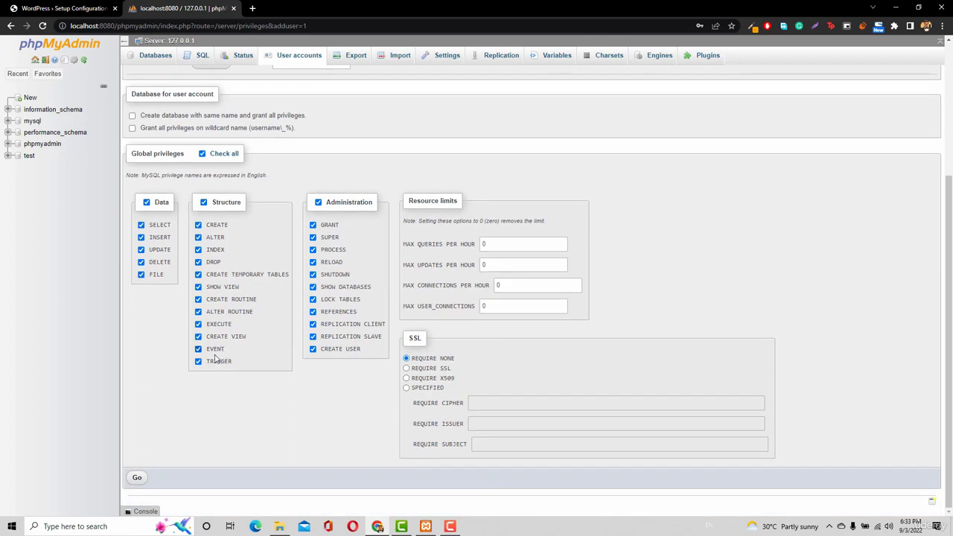
left_click(139, 478)
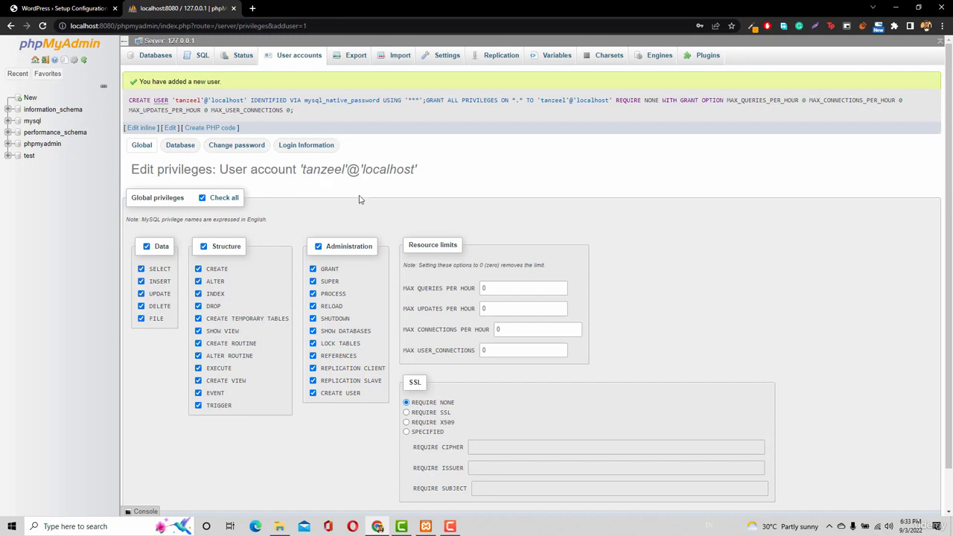
Fill in the new account's user name and the database password in the WordPress database connection form
left_click(67, 8)
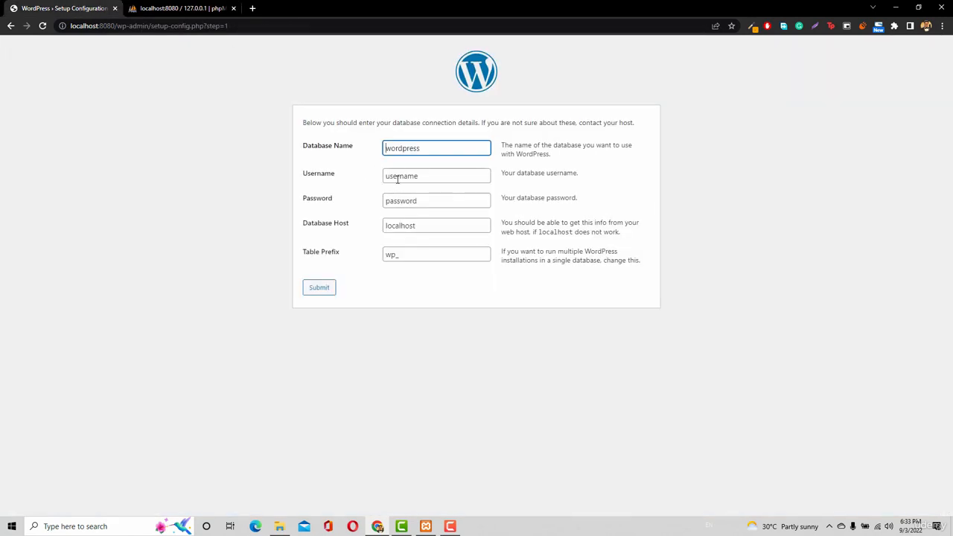
double_click(398, 176)
type("tanzeel")
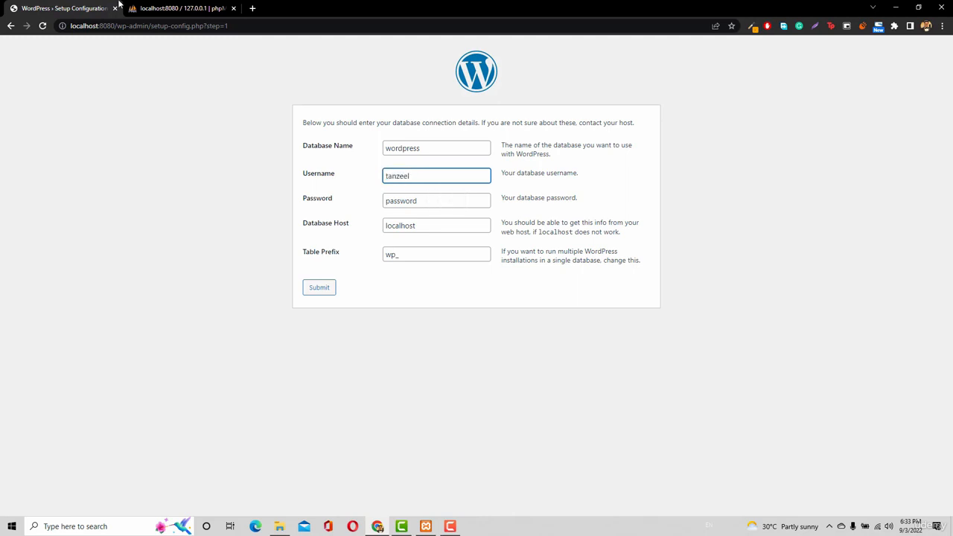
left_click(149, 8)
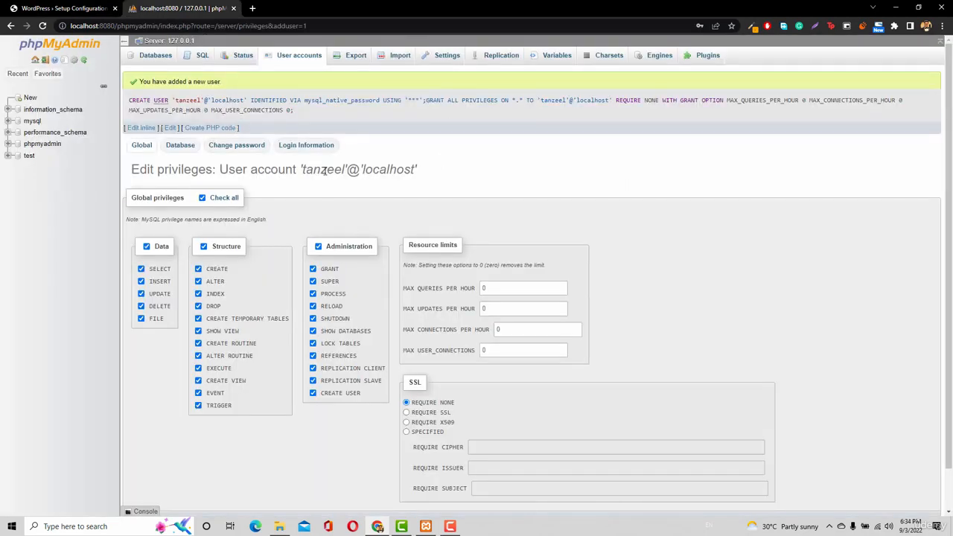
left_click(78, 9)
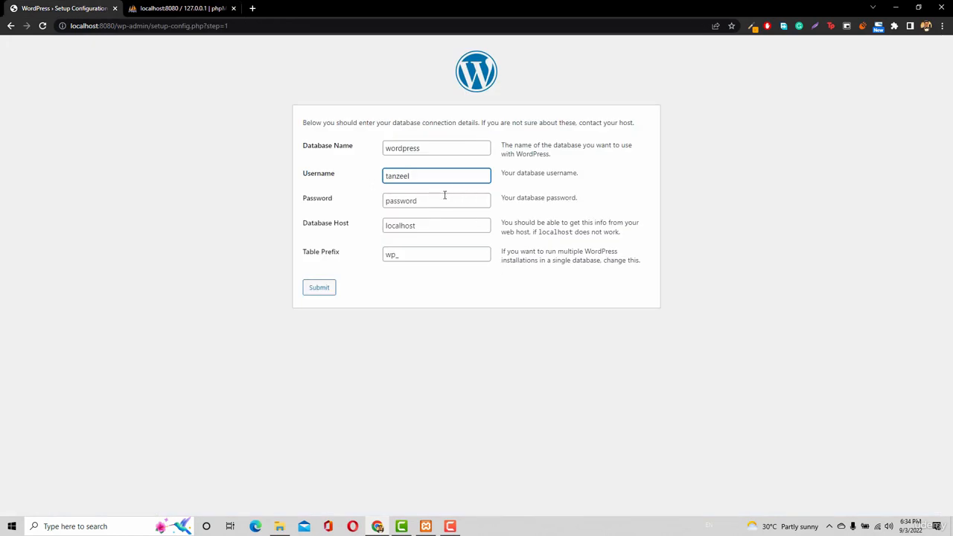
left_click(445, 200)
double_click(446, 200)
type("qwerty")
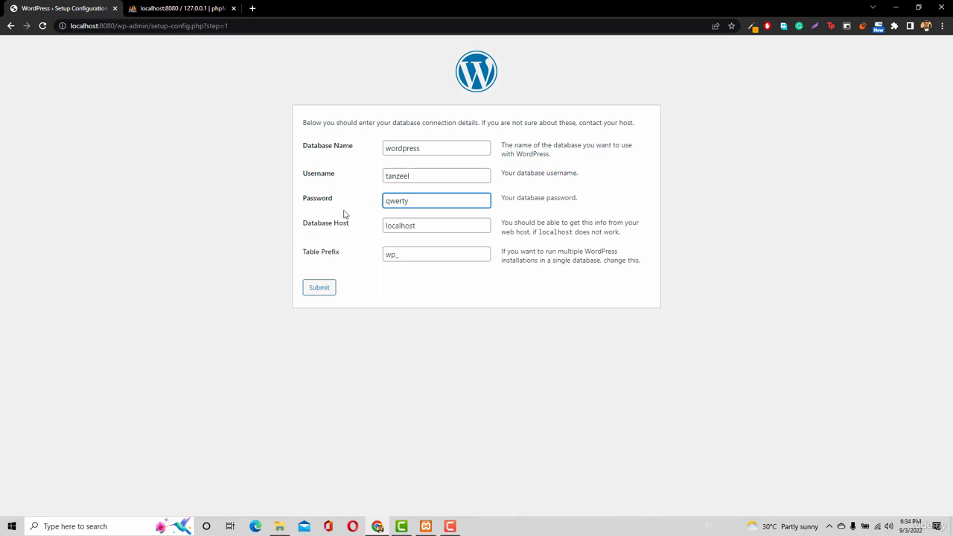
Return to phpMyAdmin and open the form for creating a new database, ready to enter its name
left_click(155, 9)
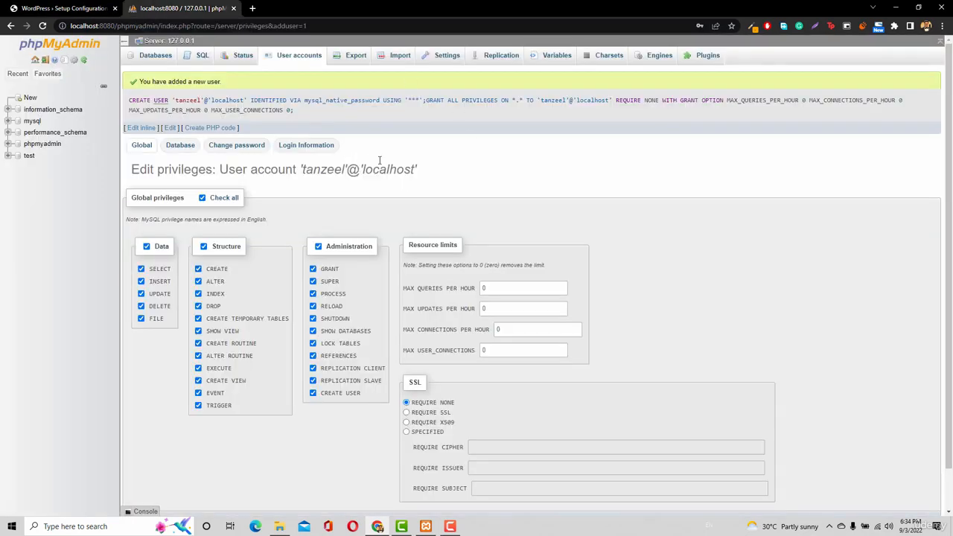
left_click(20, 8)
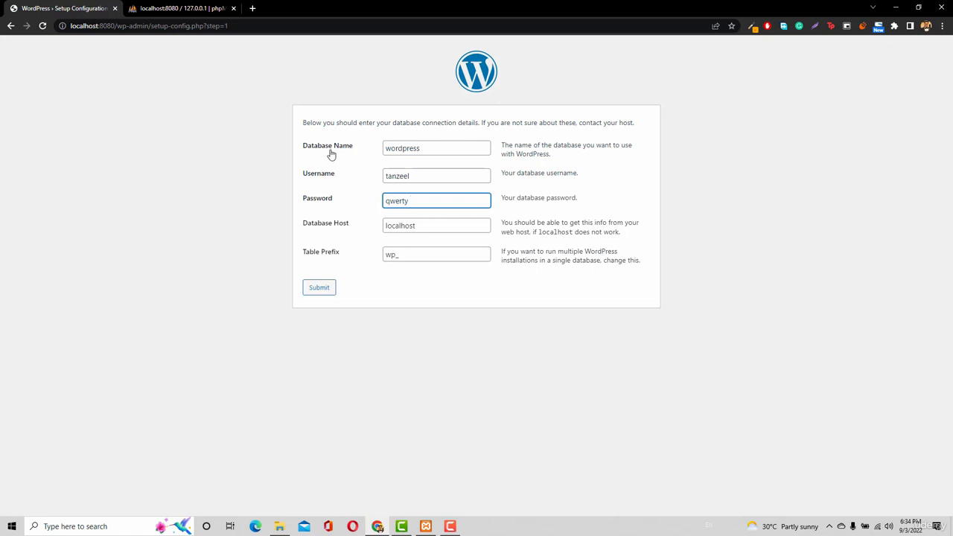
left_click(158, 9)
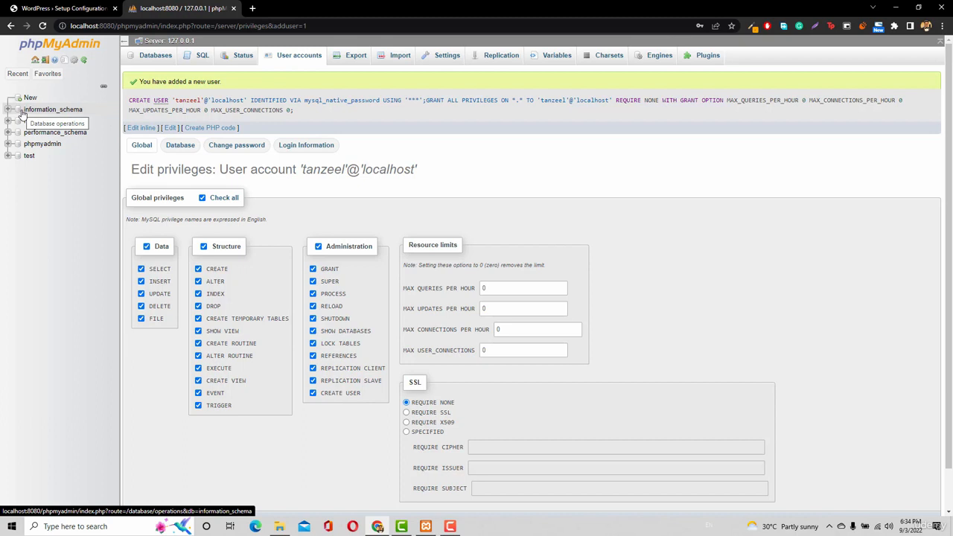
left_click(54, 74)
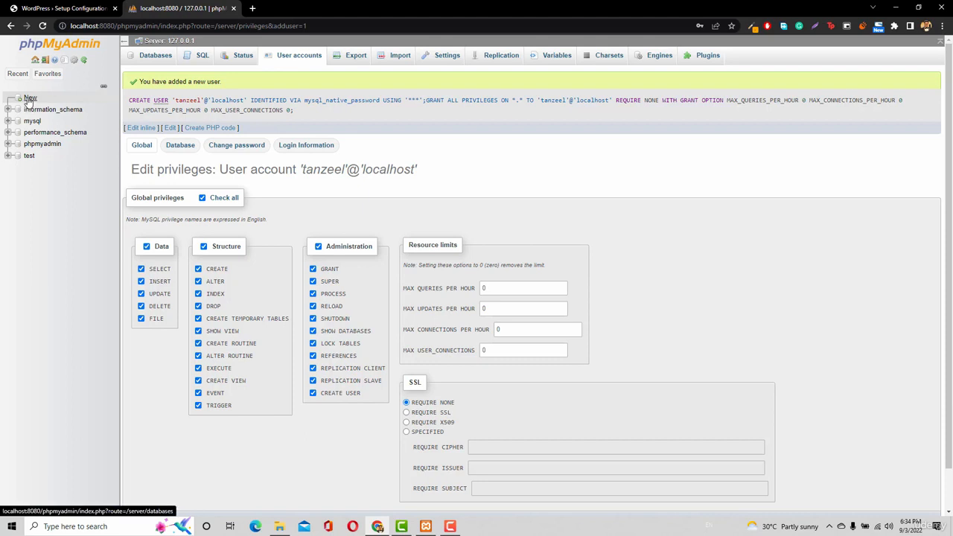
left_click(29, 99)
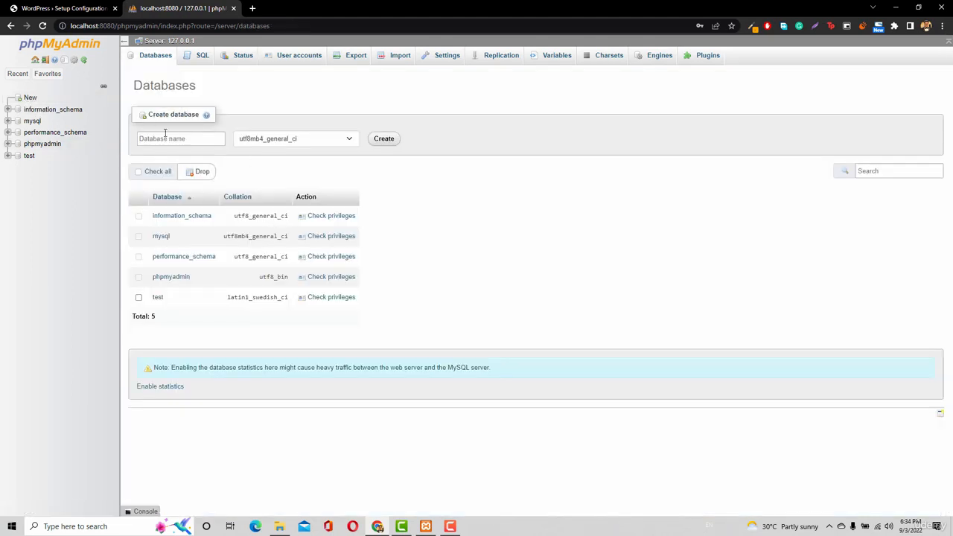
left_click(189, 137)
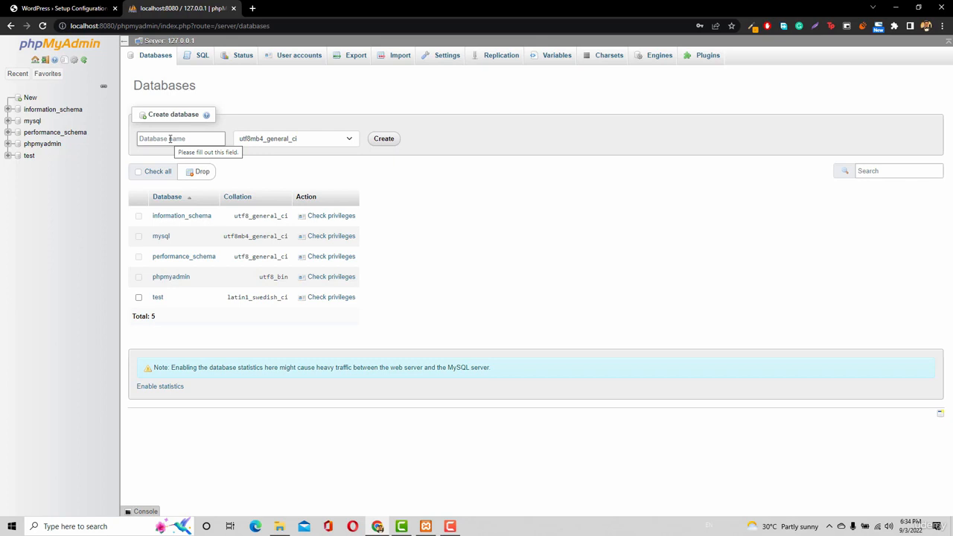
left_click(170, 139)
type("wordpress")
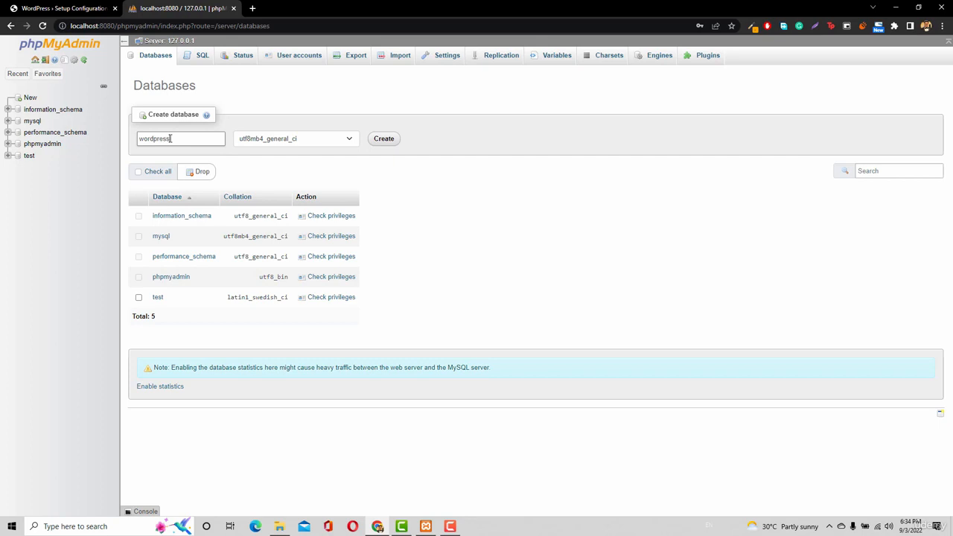
key("BackSpace")
key("BackSpace")
key("BackSpace")
key("BackSpace")
key("BackSpace")
key("BackSpace")
key("BackSpace")
key("BackSpace")
key("BackSpace")
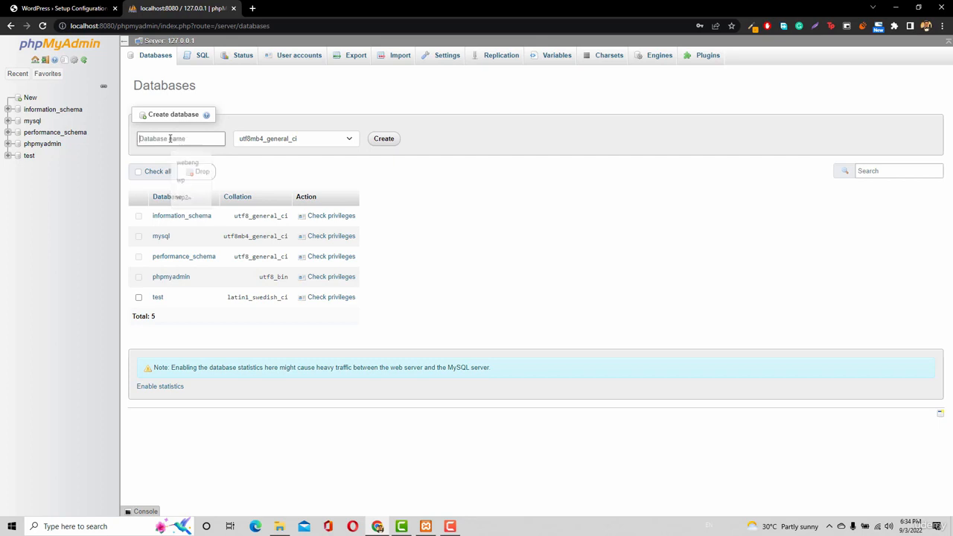
Create a database named wp with the utf8mb4_general_ci collation, checking the WordPress form's Database Name entry before creating it
type("wp")
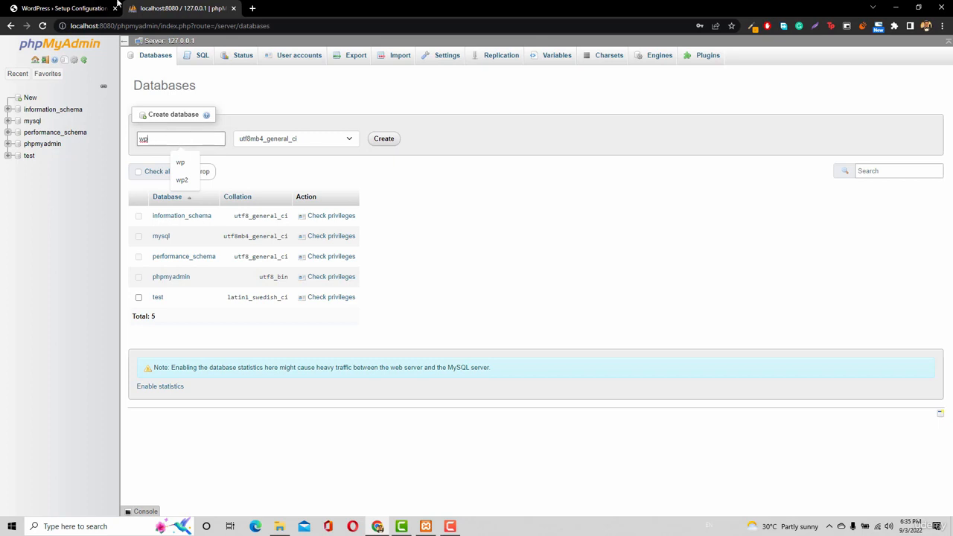
left_click(84, 8)
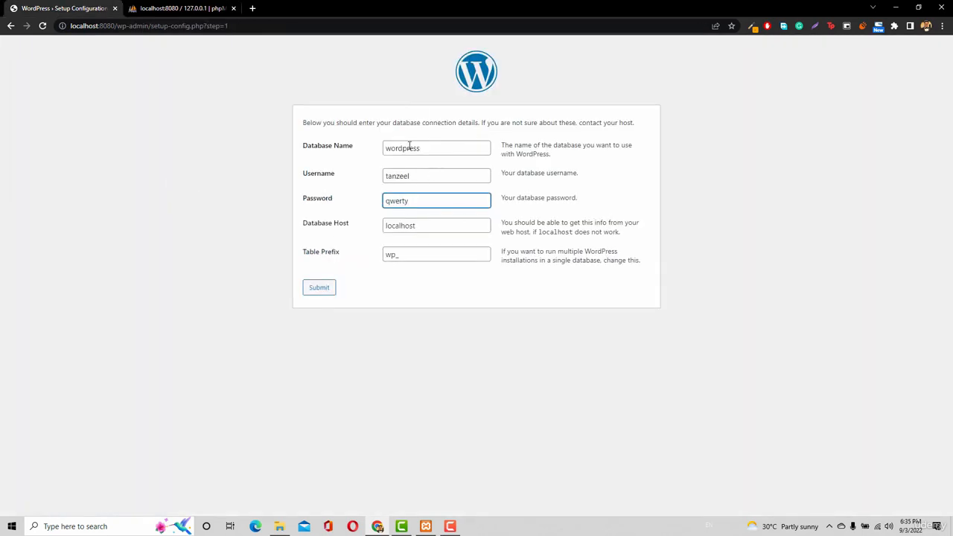
left_click(168, 9)
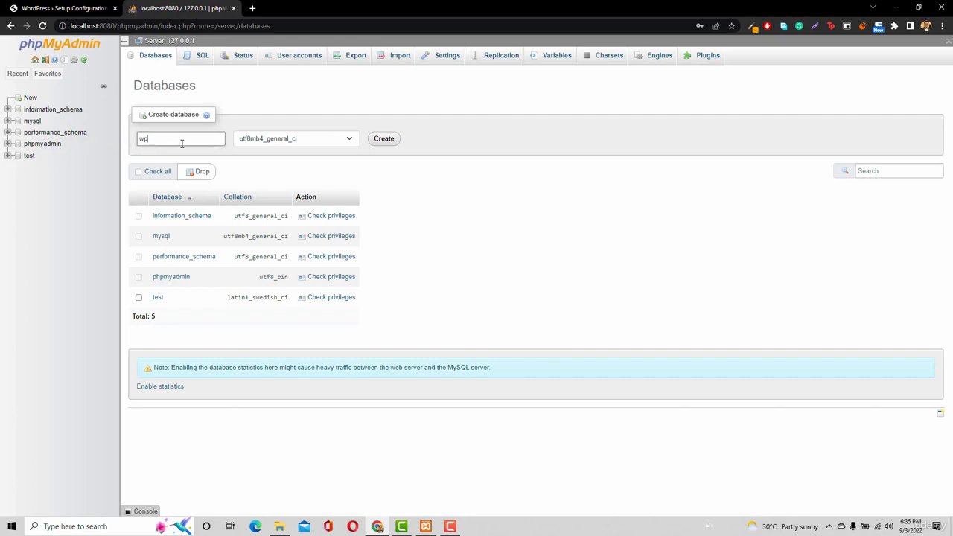
left_click(380, 143)
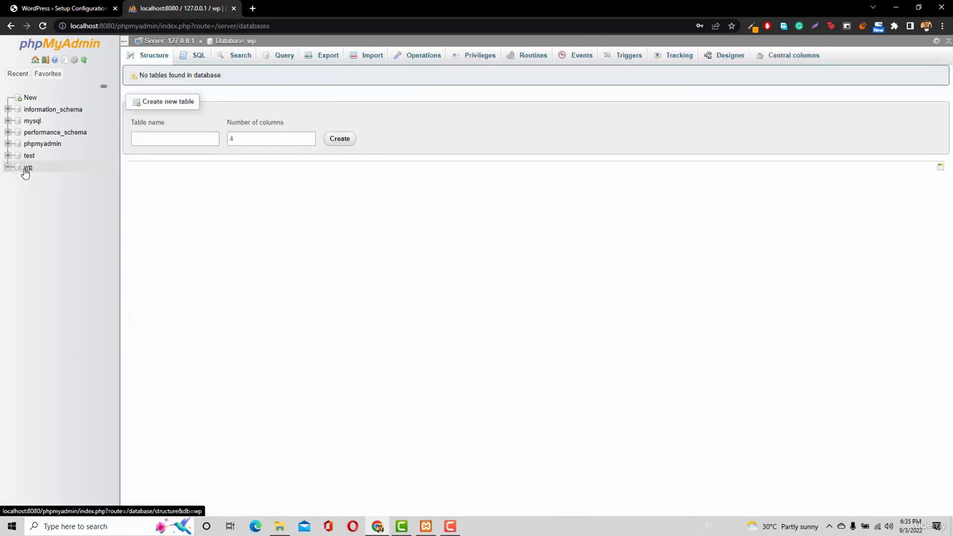
Set Database Name to wp in the WordPress setup form, amend the database password, and submit the connection details
left_click(64, 9)
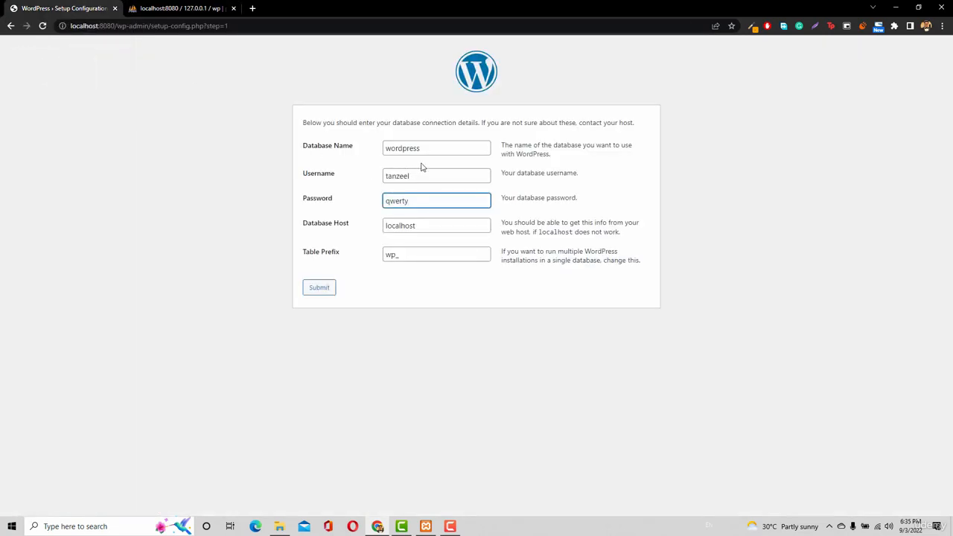
double_click(418, 148)
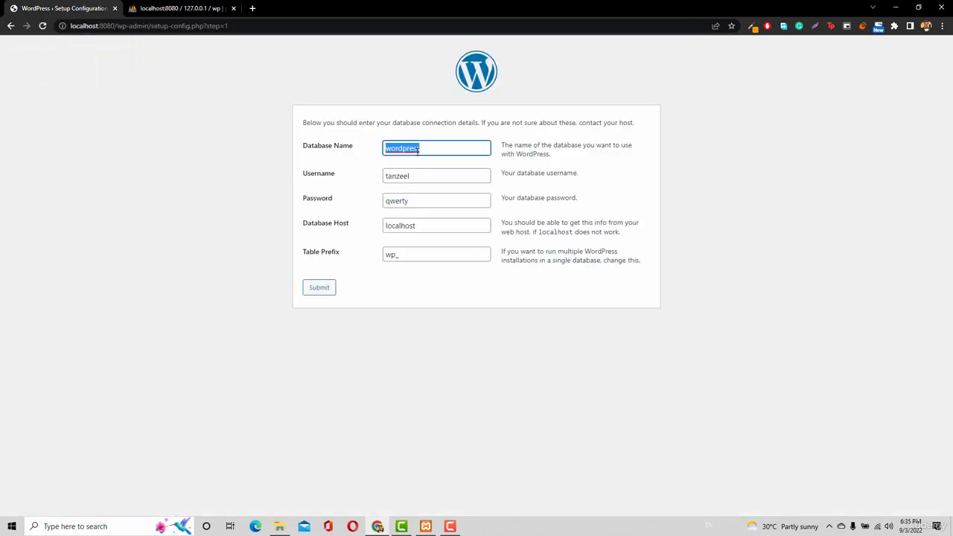
type("wp")
left_click(421, 202)
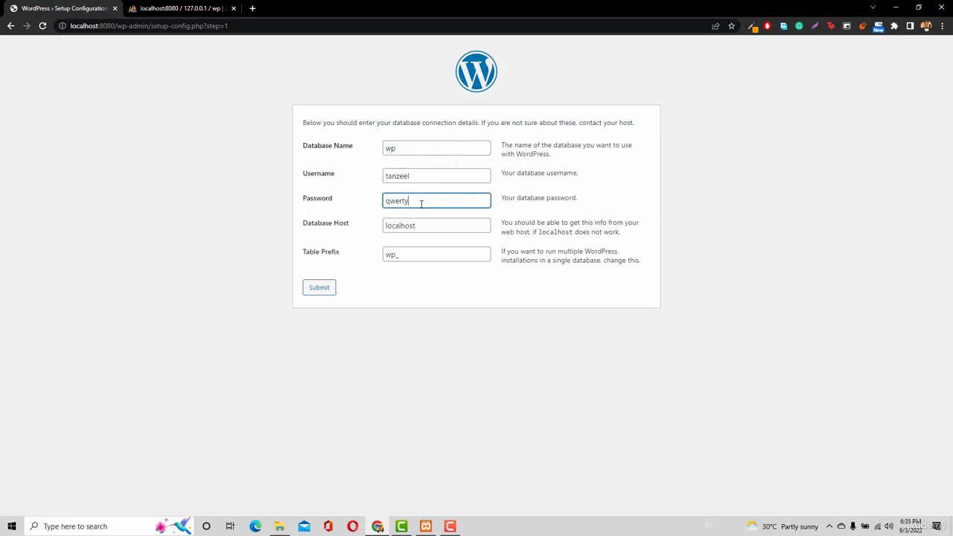
left_click(312, 290)
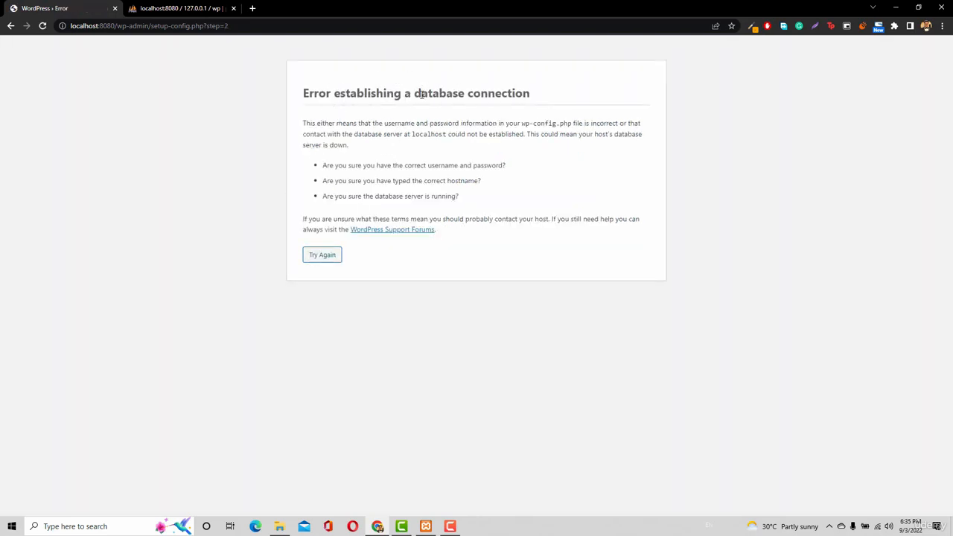
Return to the database connection form, replace the database password, submit the details again, and run the WordPress installation
left_click(324, 258)
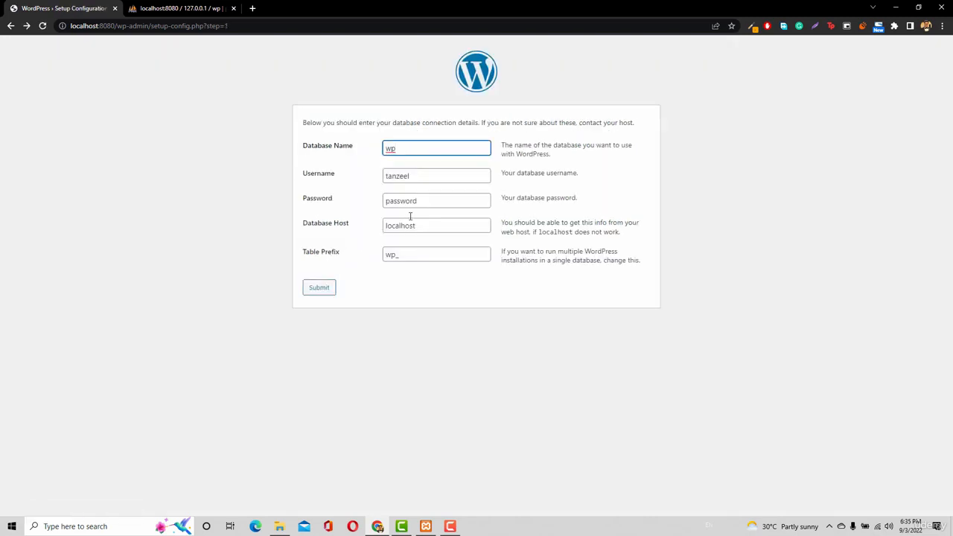
double_click(422, 202)
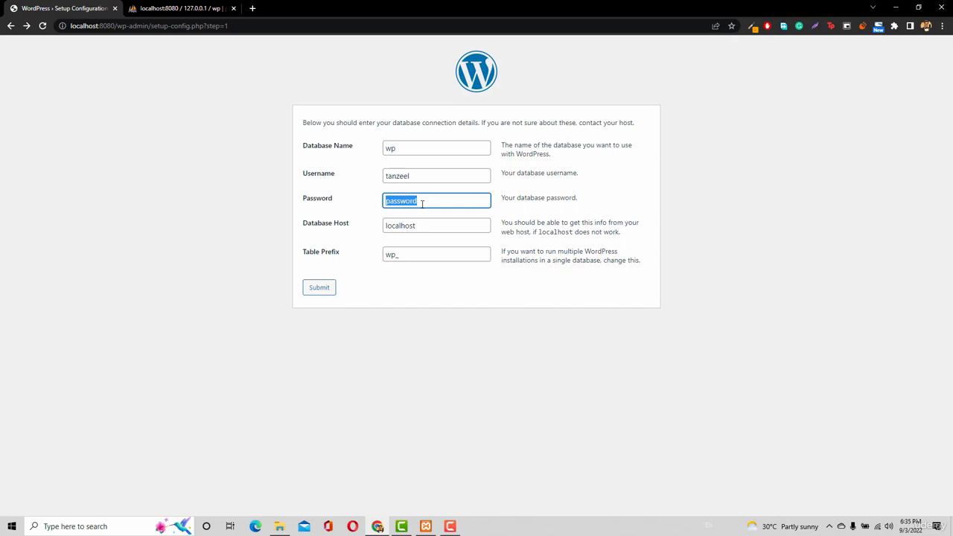
type("qwerty")
left_click(318, 288)
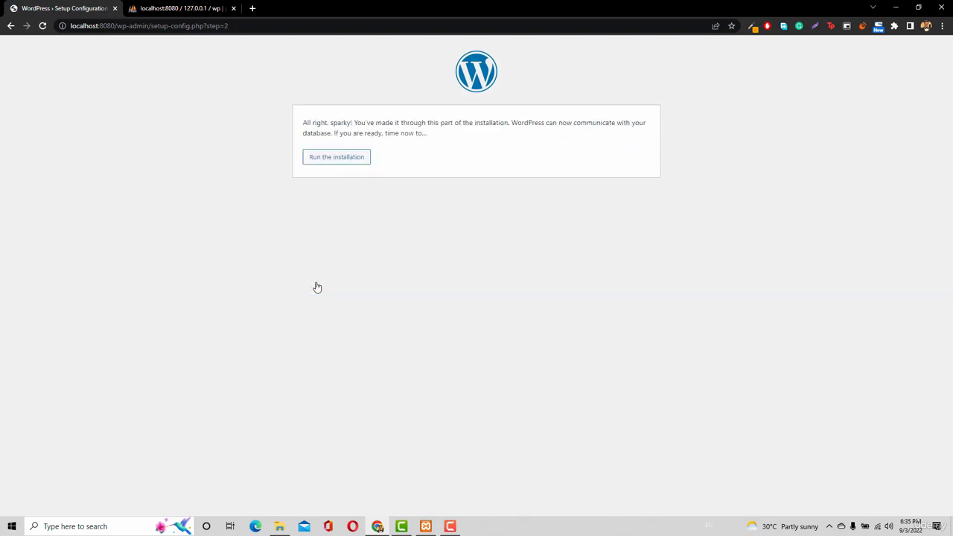
left_click(337, 158)
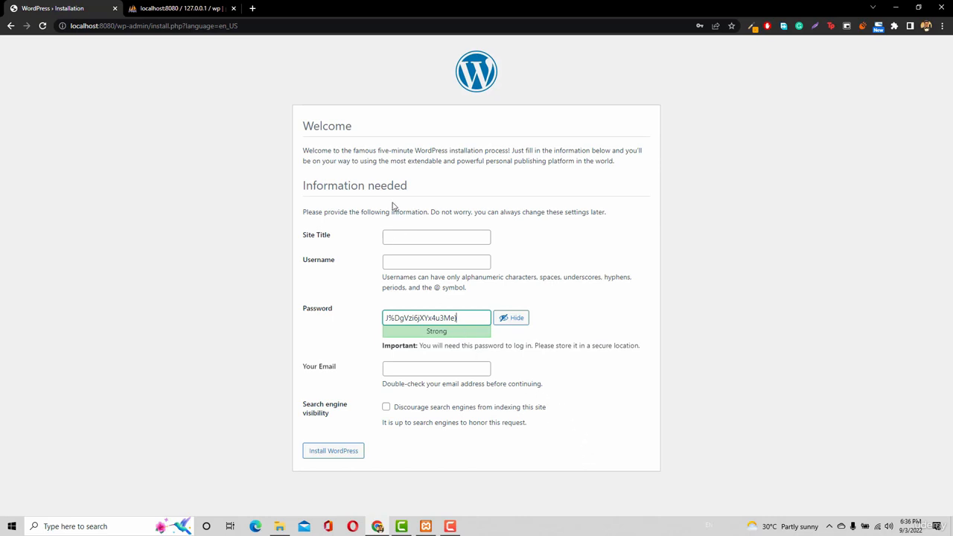
Set the Site Title in the WordPress installation form to the site owner's full name
left_click(460, 236)
type("tan")
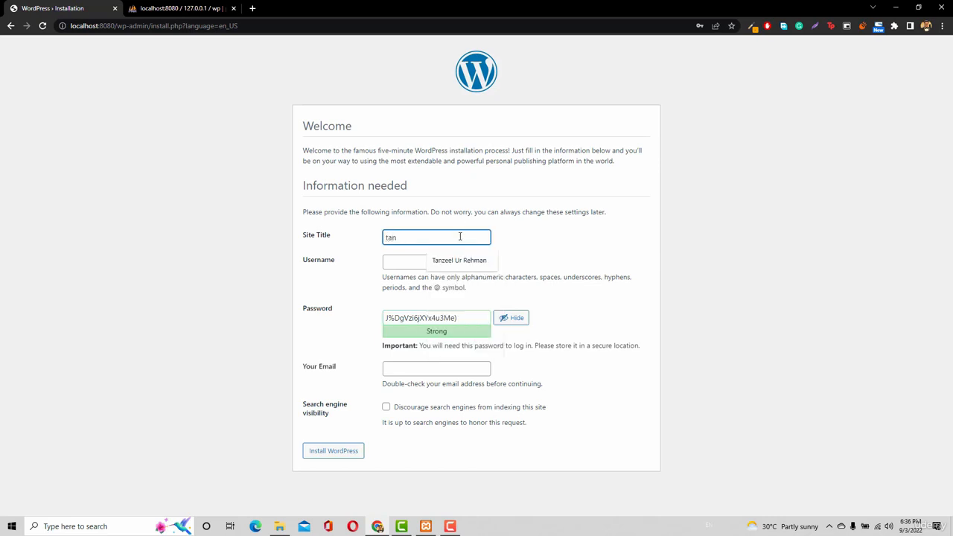
key("Down")
key("Return")
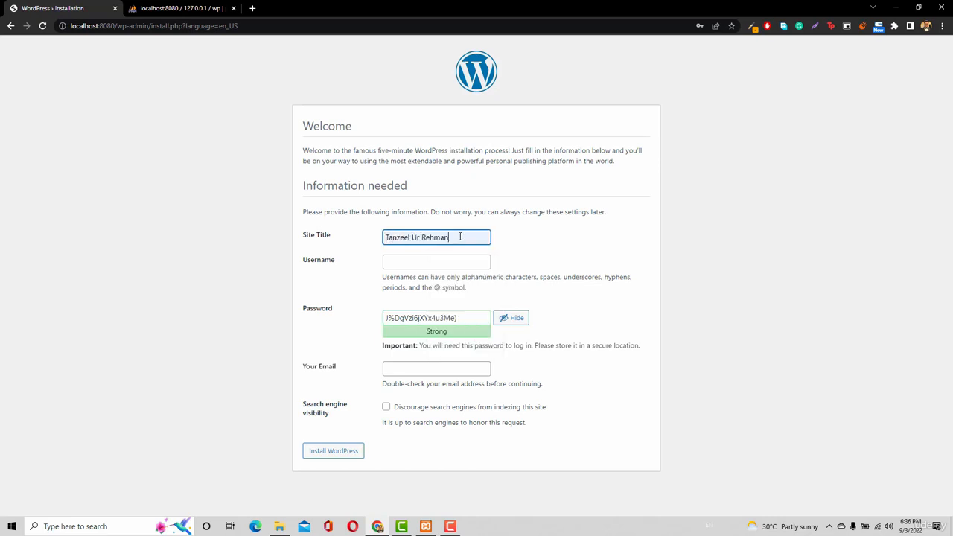
Look over the owner's live portfolio website as a site title example, close it, and return to the WordPress installation form
left_click(163, 10)
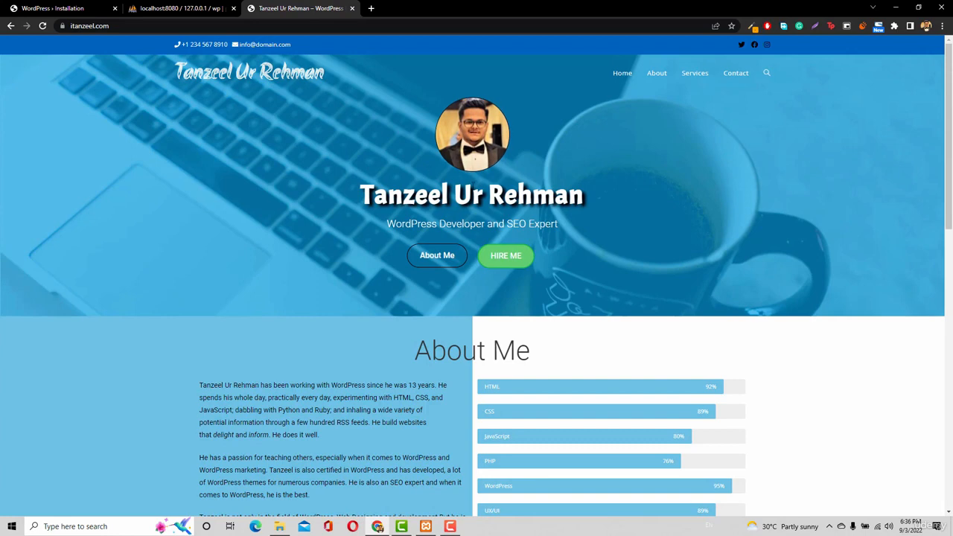
scroll(242, 247, "down", 3)
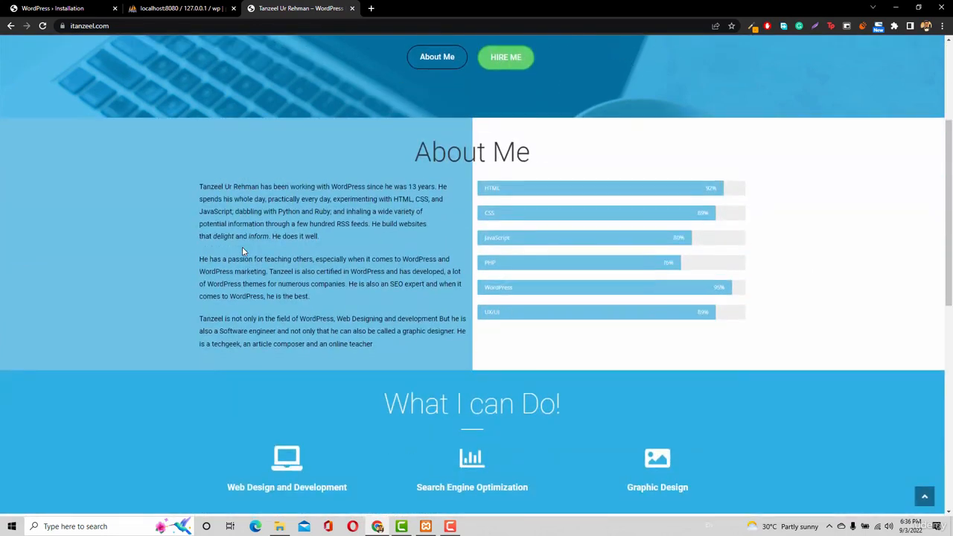
scroll(243, 247, "up", 3)
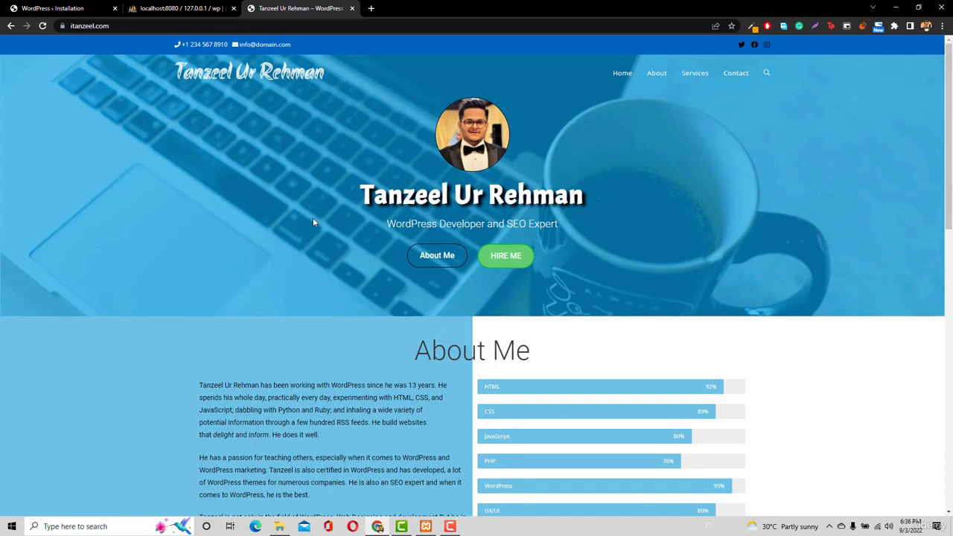
left_click(18, 9)
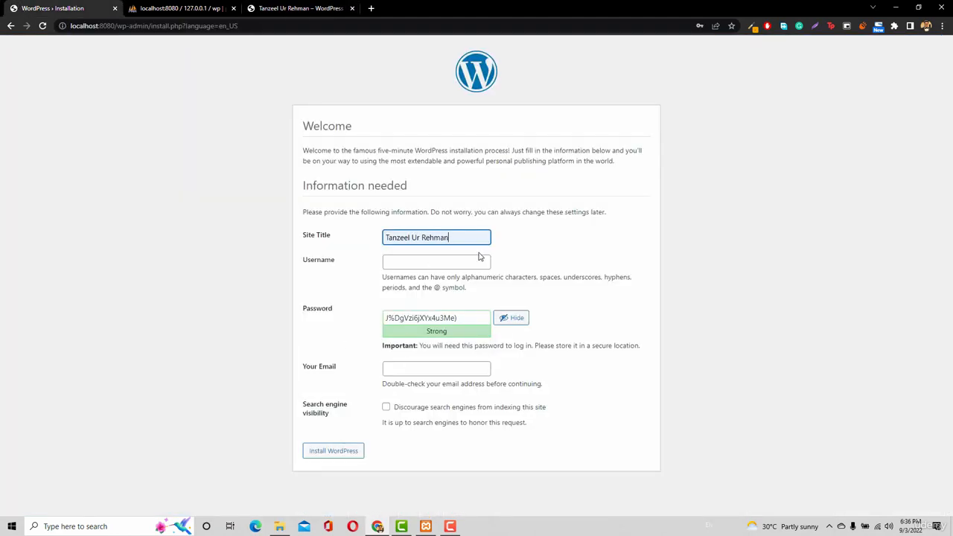
left_click(305, 8)
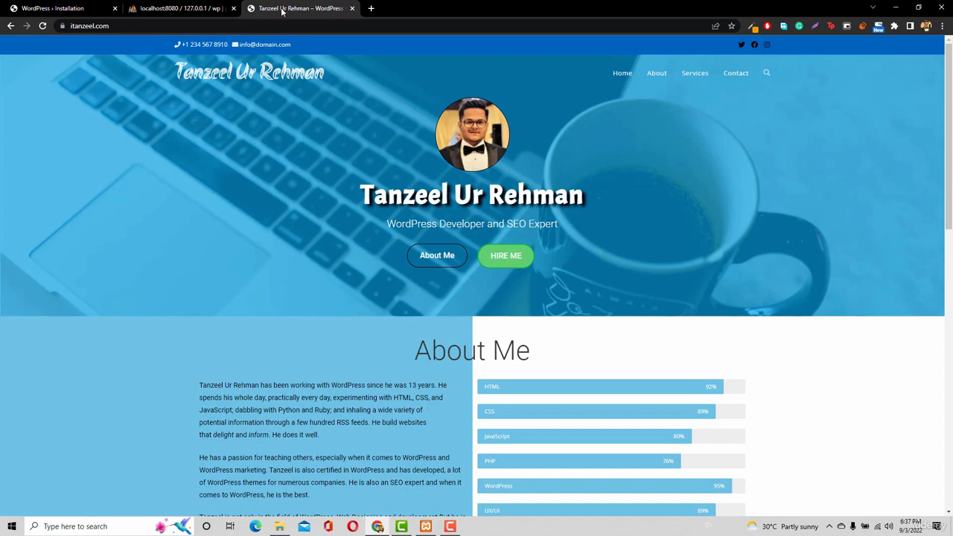
key("ctrl+w")
left_click(52, 8)
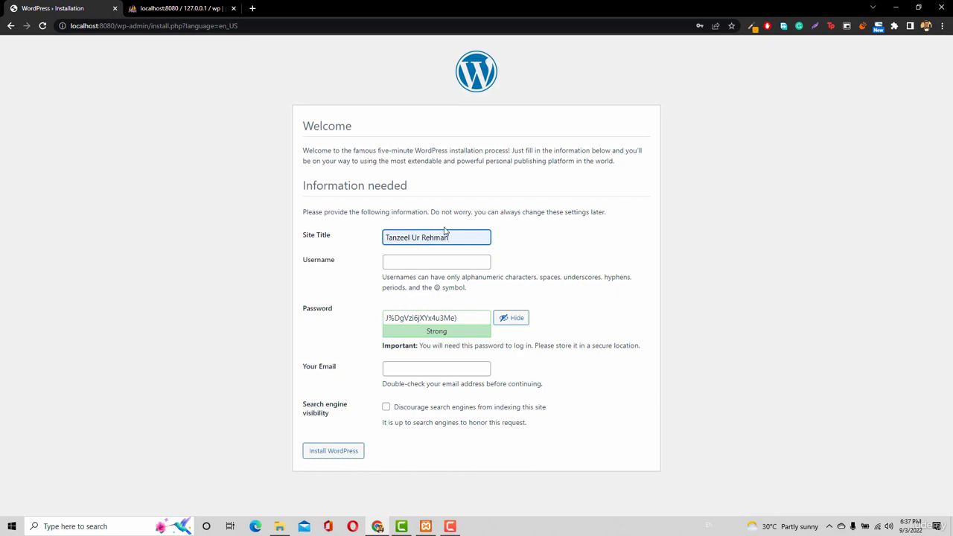
left_click(429, 264)
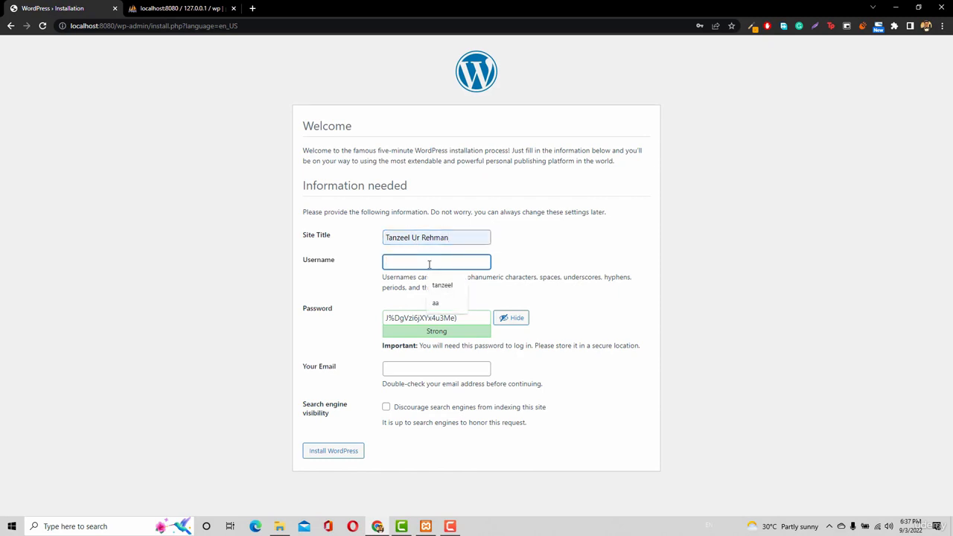
type("tanz")
key("BackSpace")
key("BackSpace")
key("BackSpace")
key("BackSpace")
type("admin")
key("BackSpace")
key("BackSpace")
key("BackSpace")
key("BackSpace")
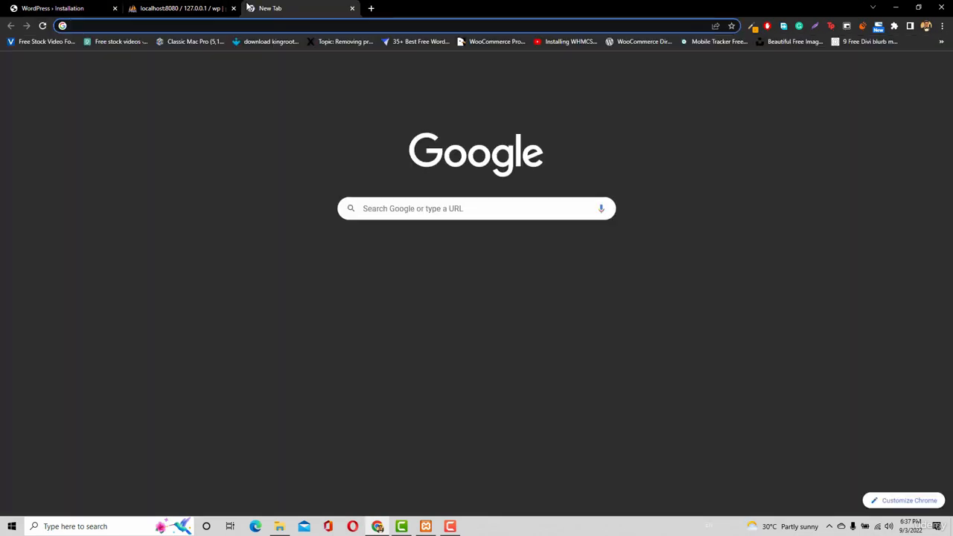
Open the owner's live website in a new tab and go to its /wp-admin address to view the login page
type("itanzeel.com")
key("Return")
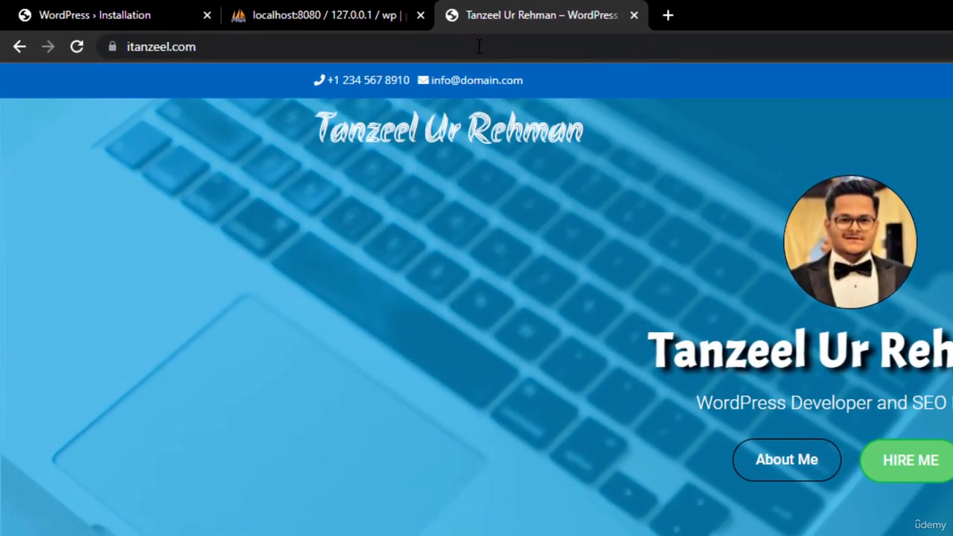
left_click(479, 46)
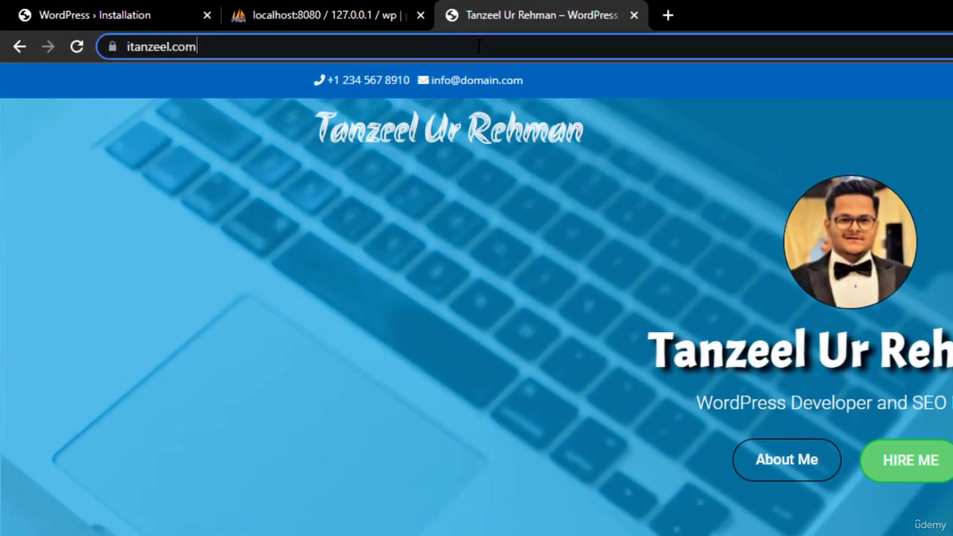
left_click(505, 47)
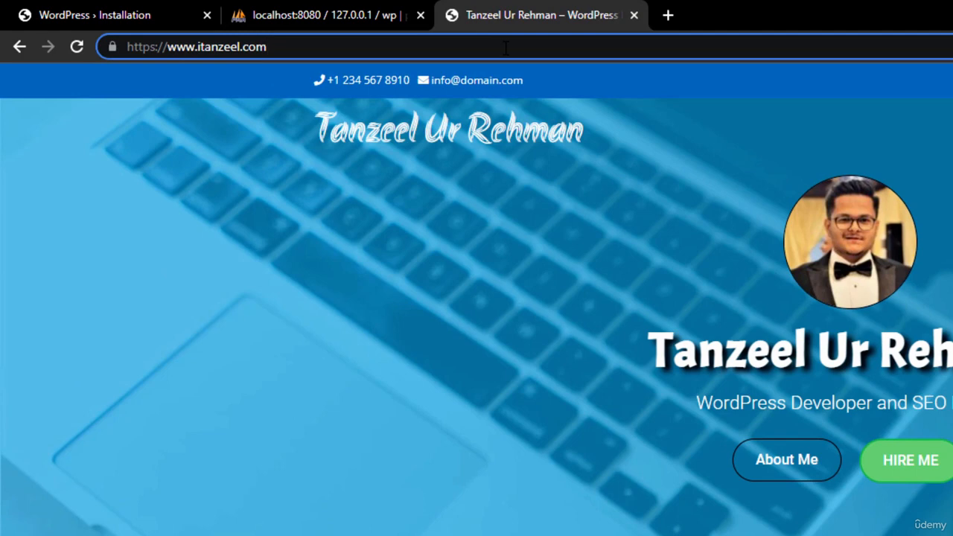
type("/")
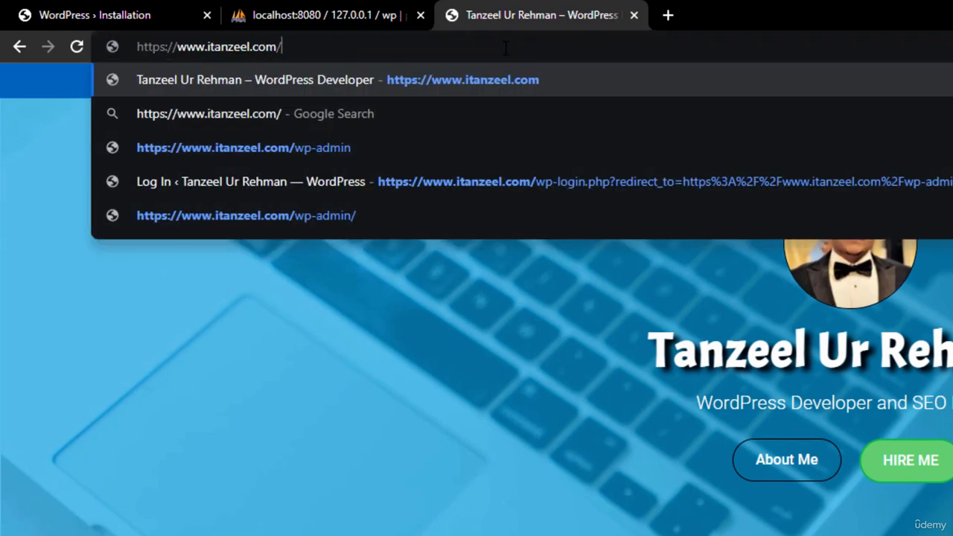
type("wp-a")
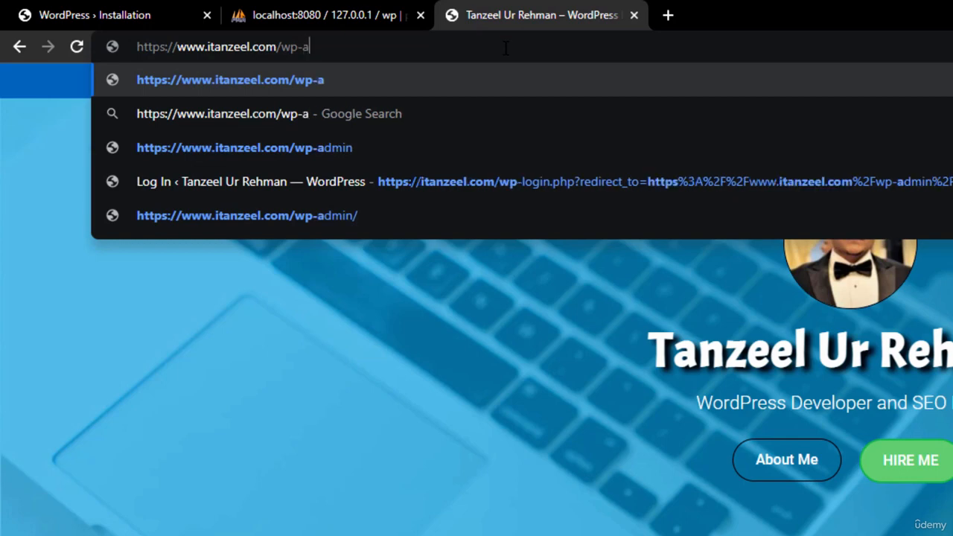
type("dmin")
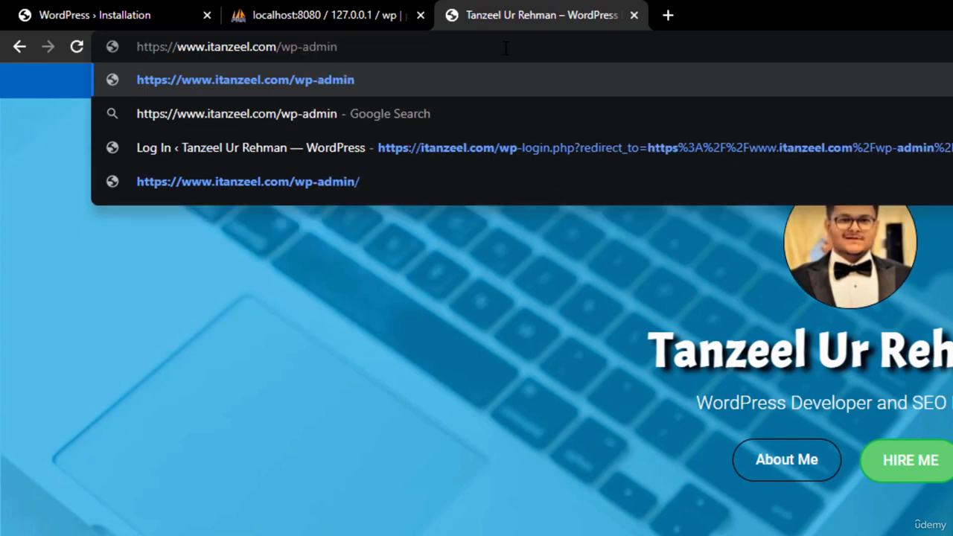
key("Return")
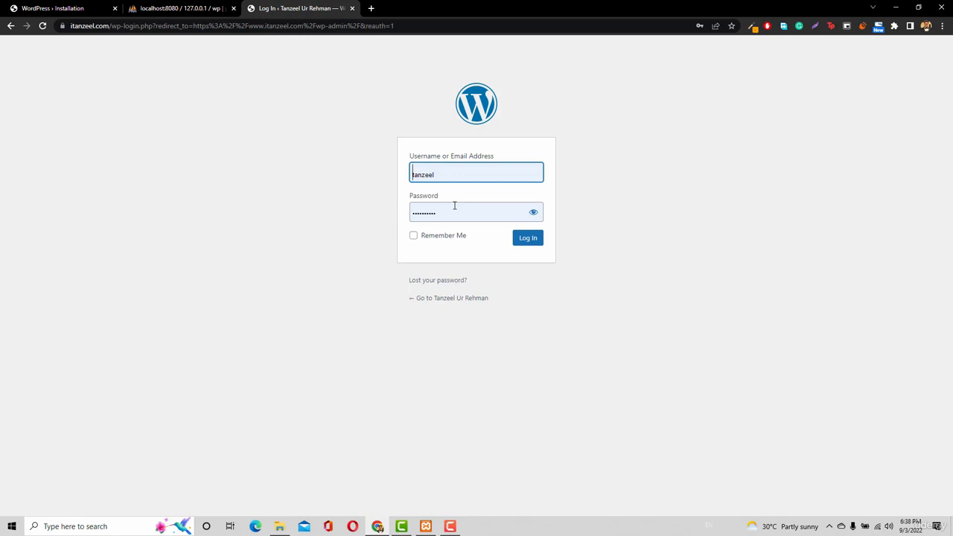
Compare the live site's login page with the Username and Password fields of the local WordPress installation form
left_click(23, 8)
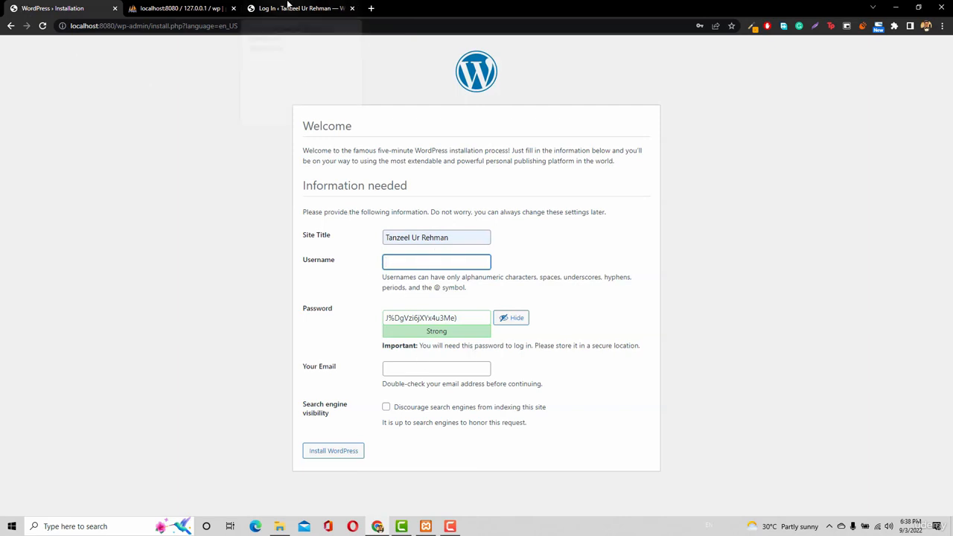
left_click(287, 8)
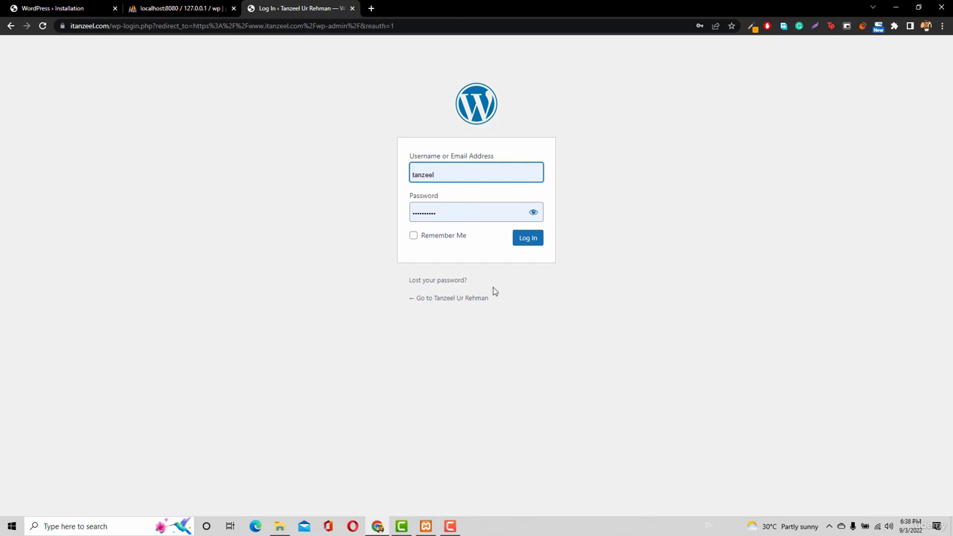
left_click(64, 11)
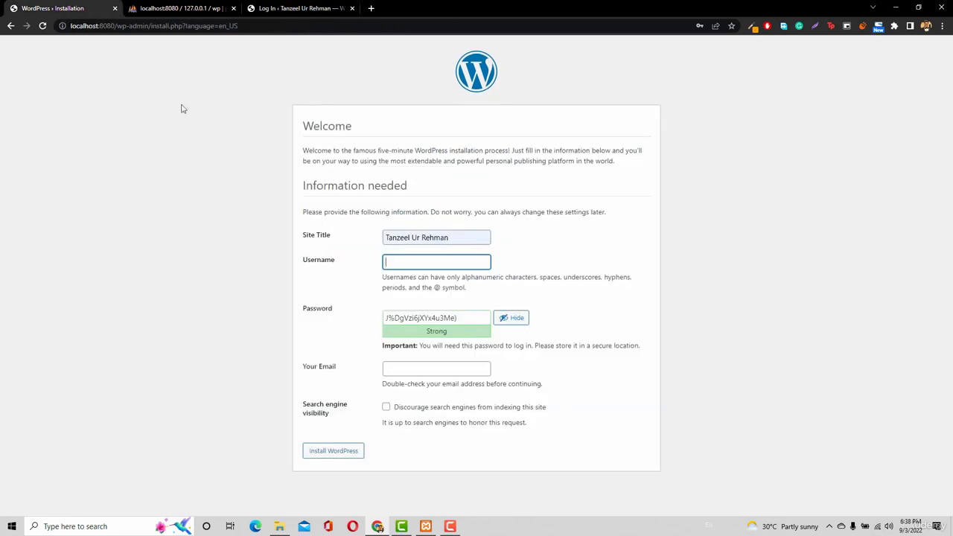
Fill in the administrator's Username, replace the suggested Password with a custom one, and confirm the use of a weak password
type("tanzeel")
triple_click(438, 318)
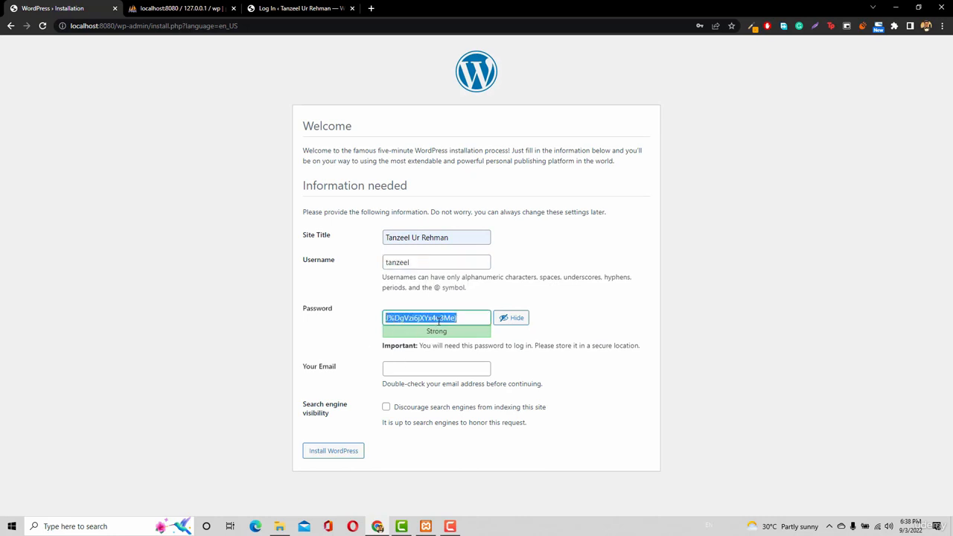
type("a")
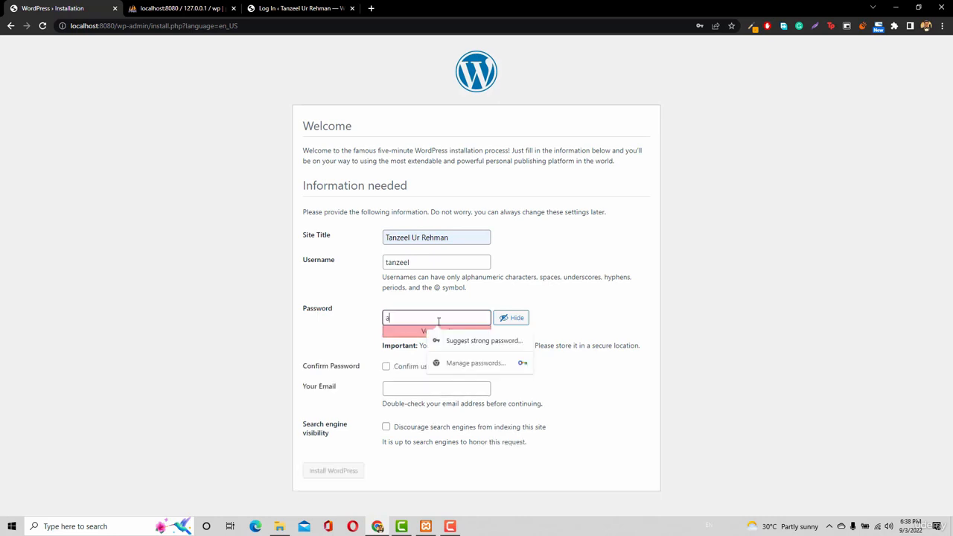
type("sdfgh")
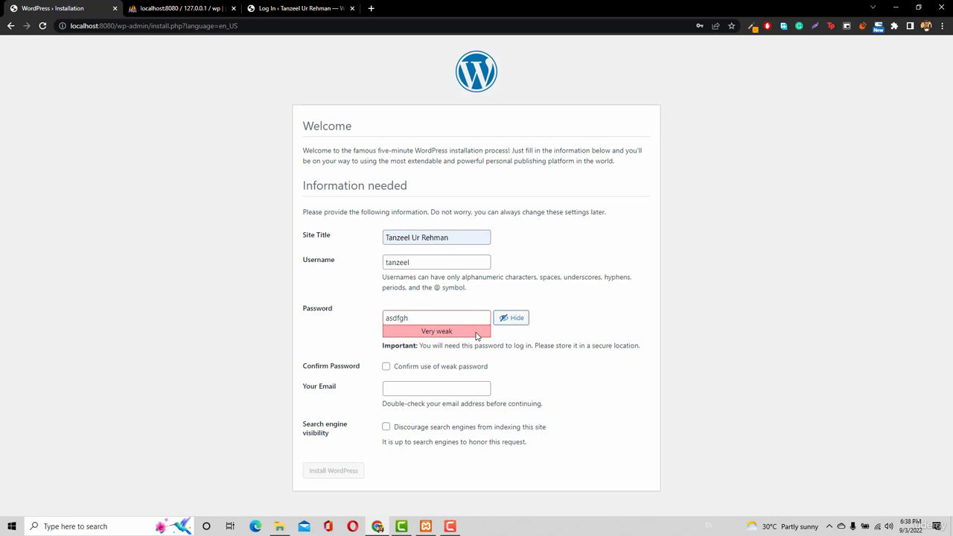
left_click(422, 370)
Fill in the administrator's e-mail address from the saved suggestions and install WordPress
left_click(412, 389)
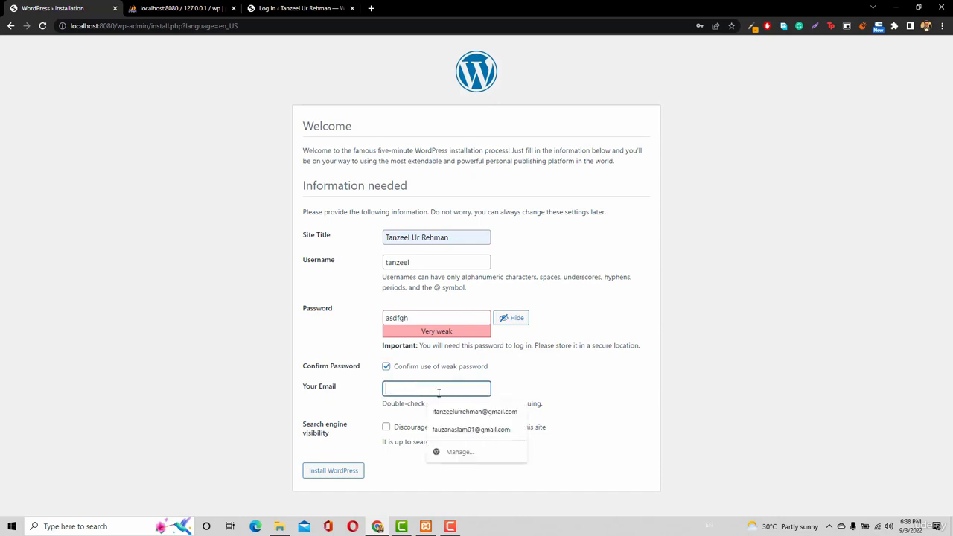
left_click(436, 407)
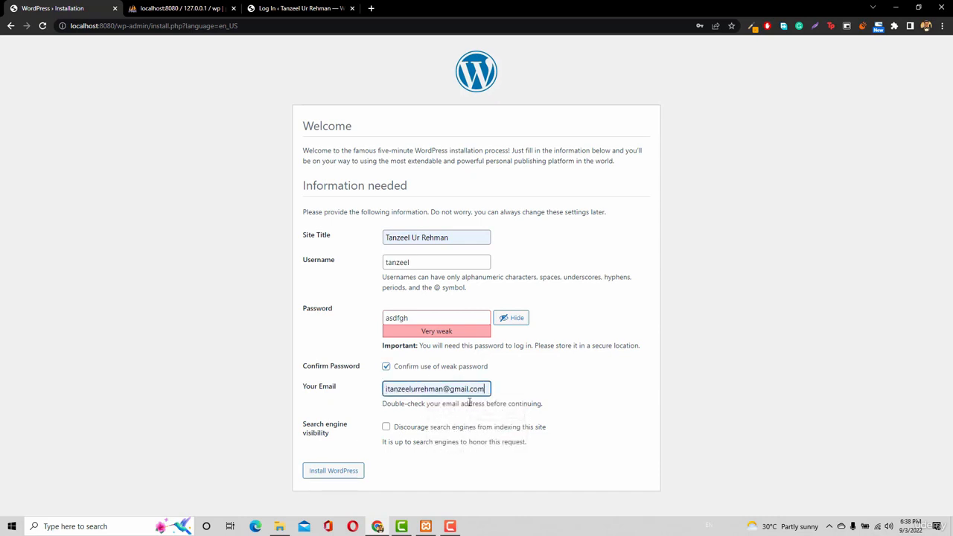
left_click(330, 477)
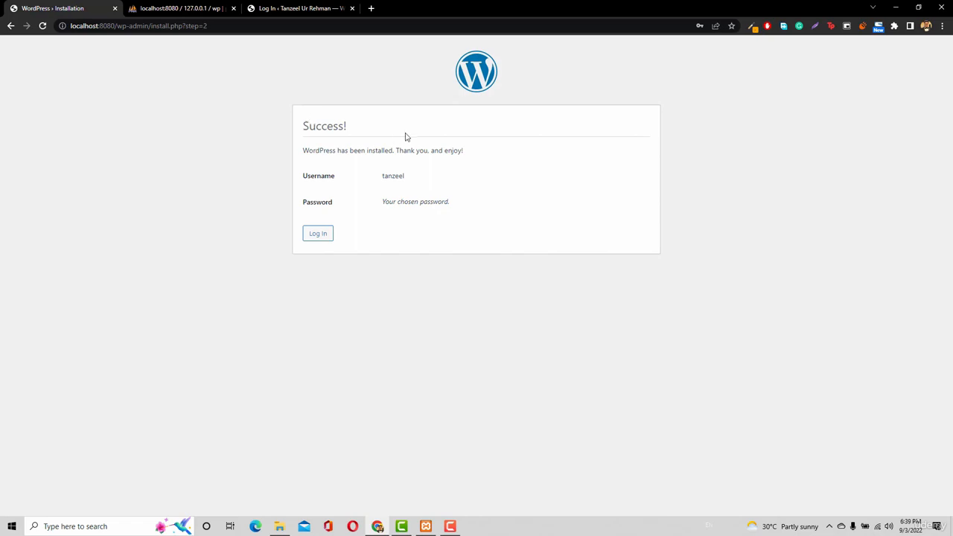
Check the installation message and load localhost:8080 to view the new site's front page
left_click_drag(301, 158, 397, 153)
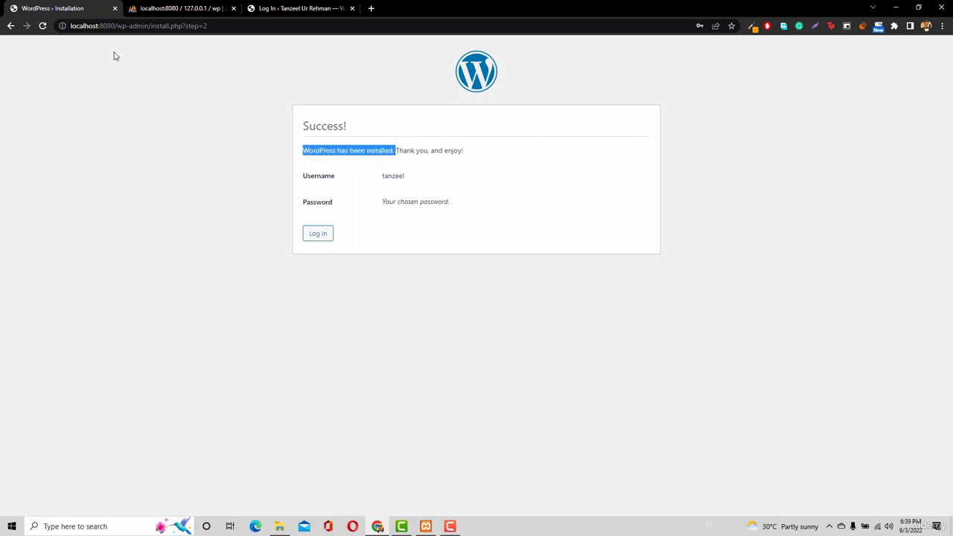
left_click_drag(114, 26, 209, 26)
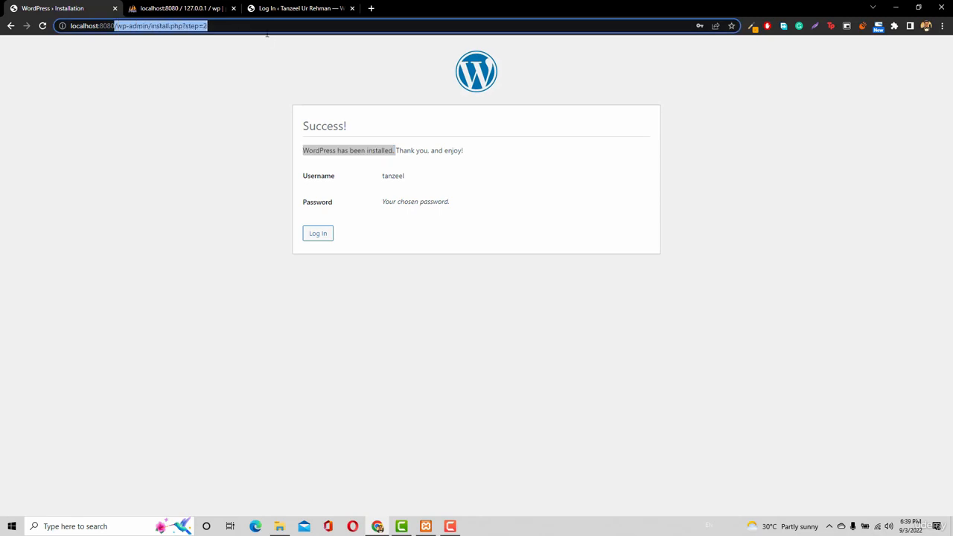
key("BackSpace")
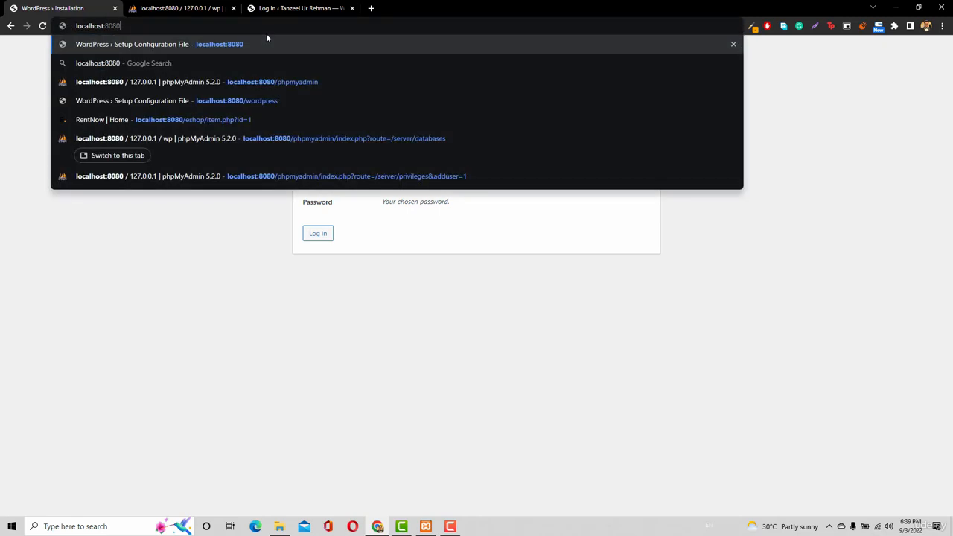
key("Return")
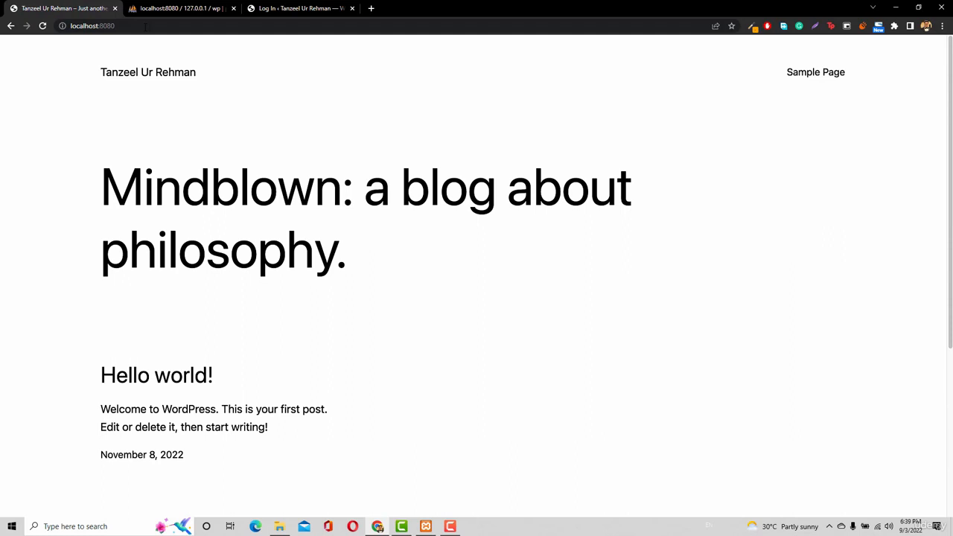
Open the local site's admin login page at localhost:8080/wp-admin
left_click(146, 26)
left_click(145, 26)
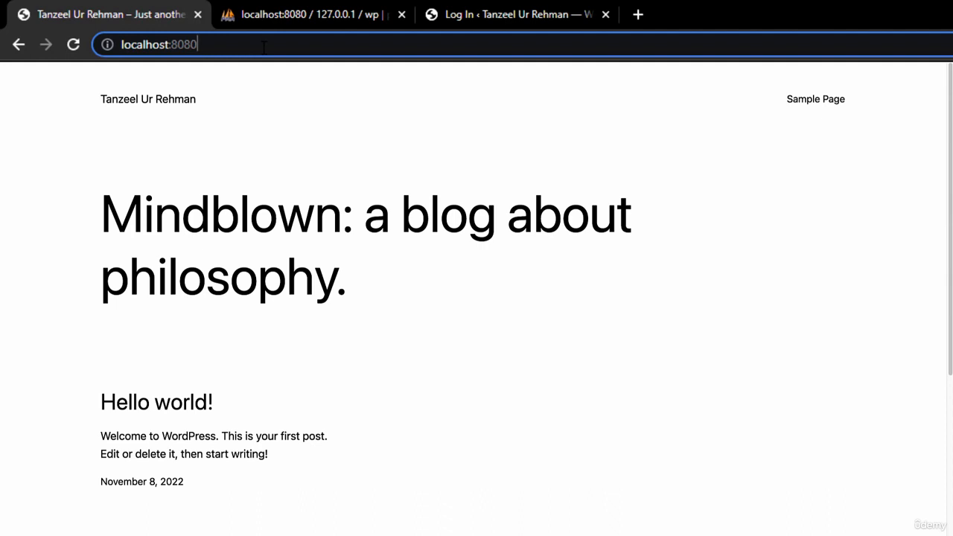
type("/")
key("Return")
type("wp")
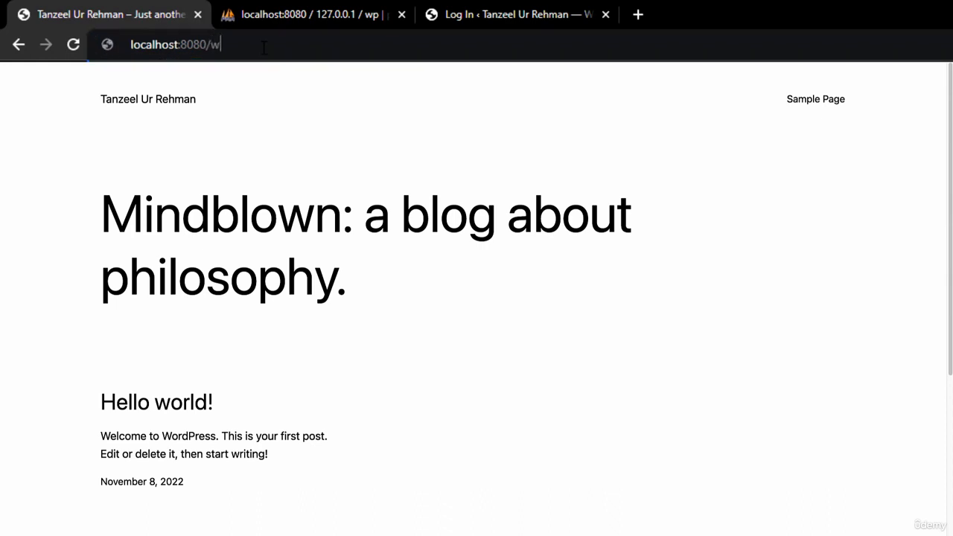
type("-admin")
key("Return")
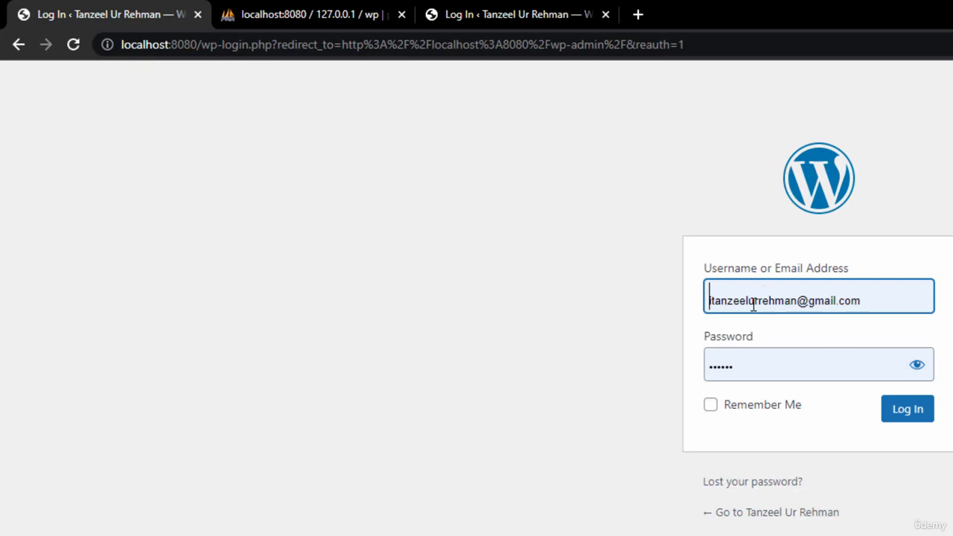
Replace the prefilled login details with the administrator's username and account password, and log in to the WordPress dashboard
triple_click(819, 298)
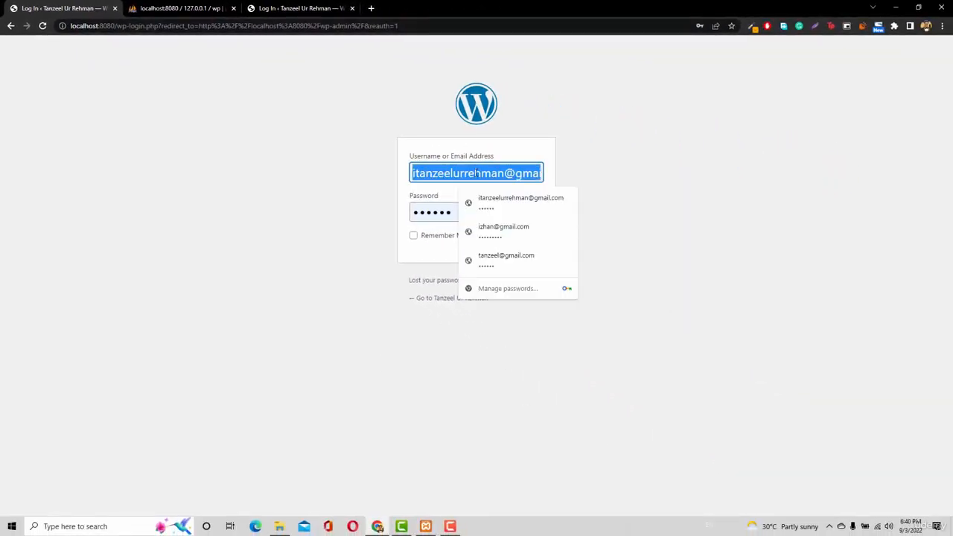
type("tanzeel")
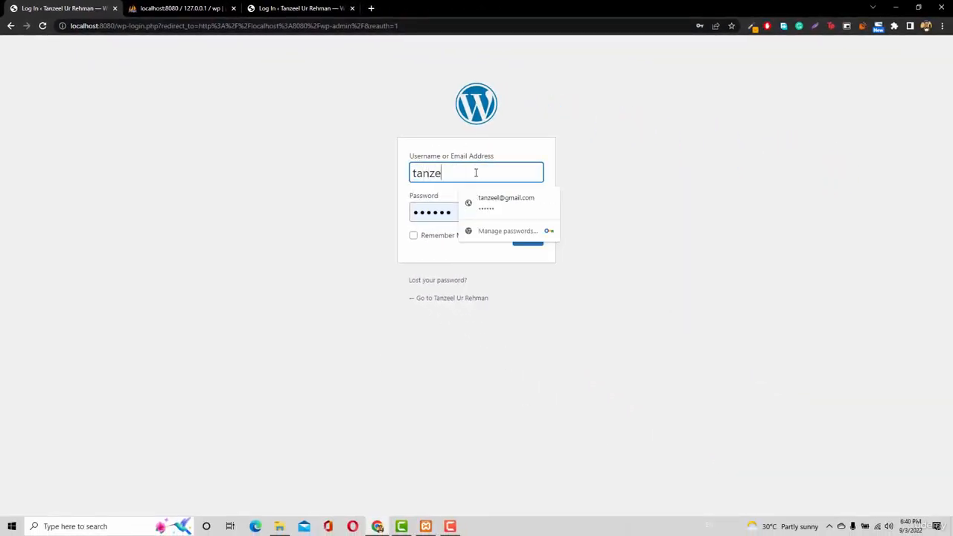
double_click(441, 212)
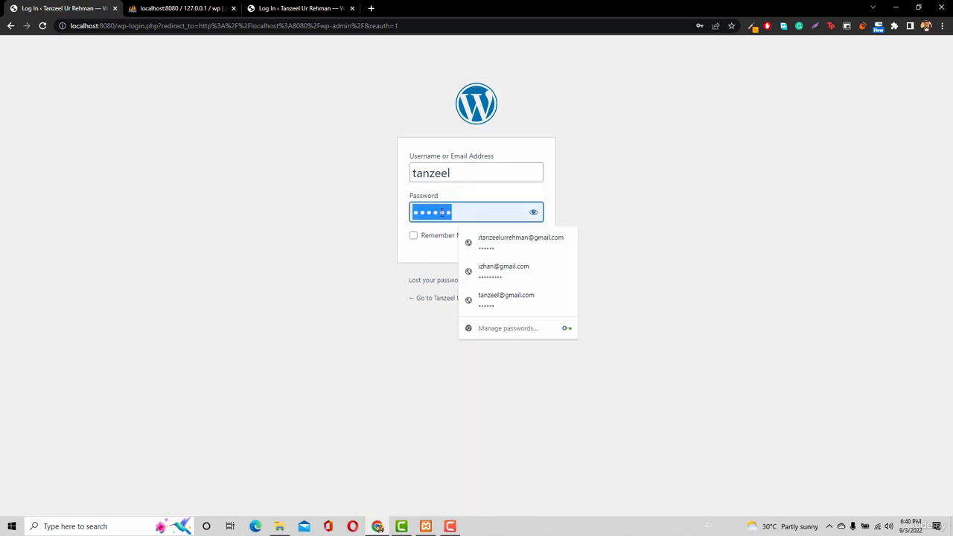
left_click(533, 213)
double_click(481, 213)
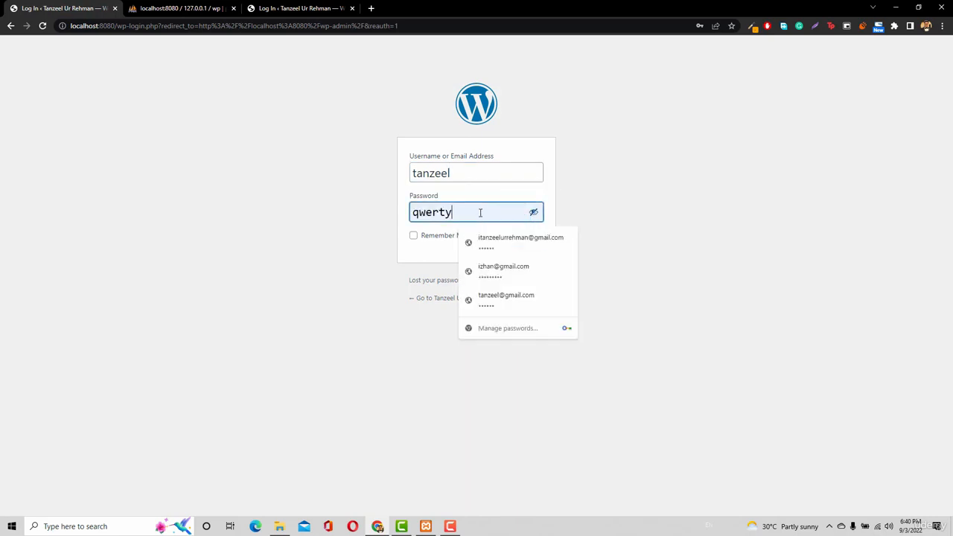
type("asdfgh")
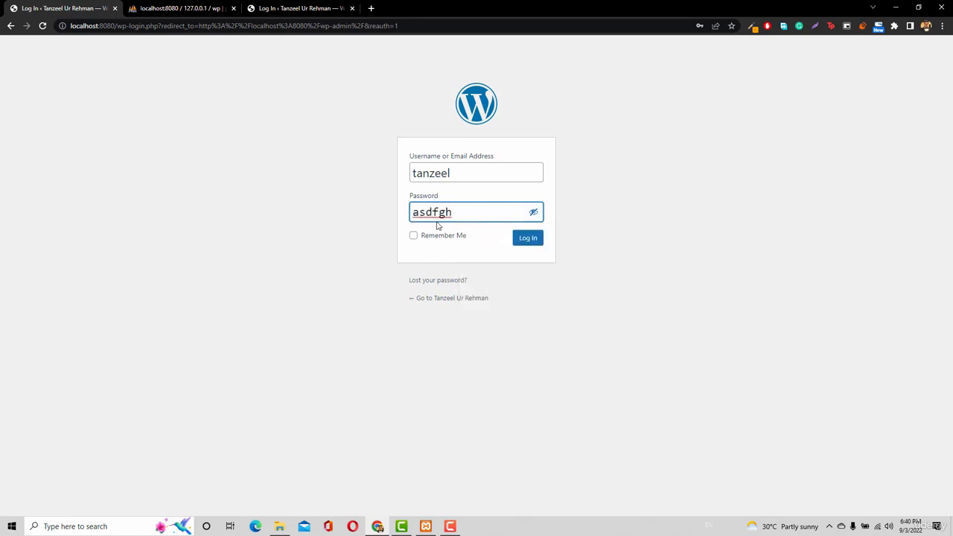
left_click(524, 244)
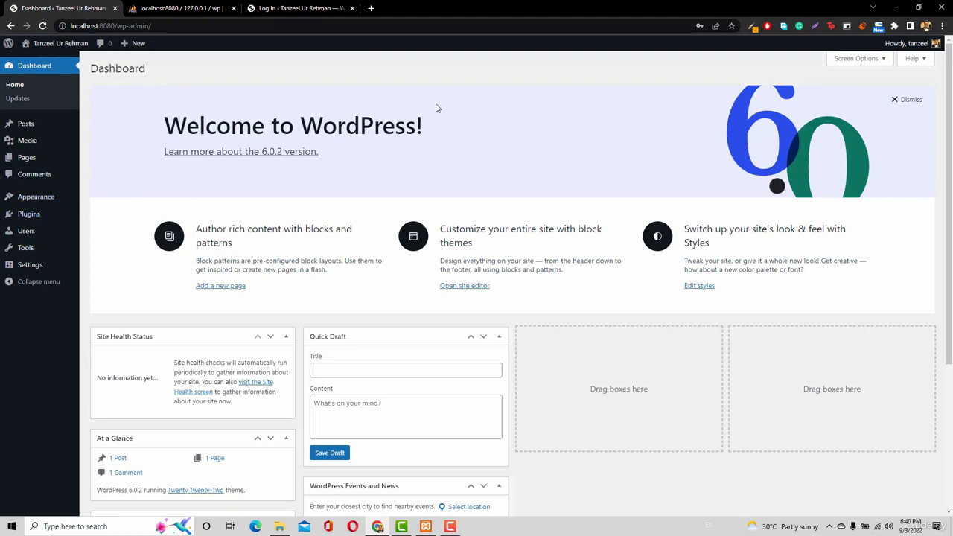
Open the administrator's profile for editing and bring up the new password field under Account Management
mouse_move(913, 46)
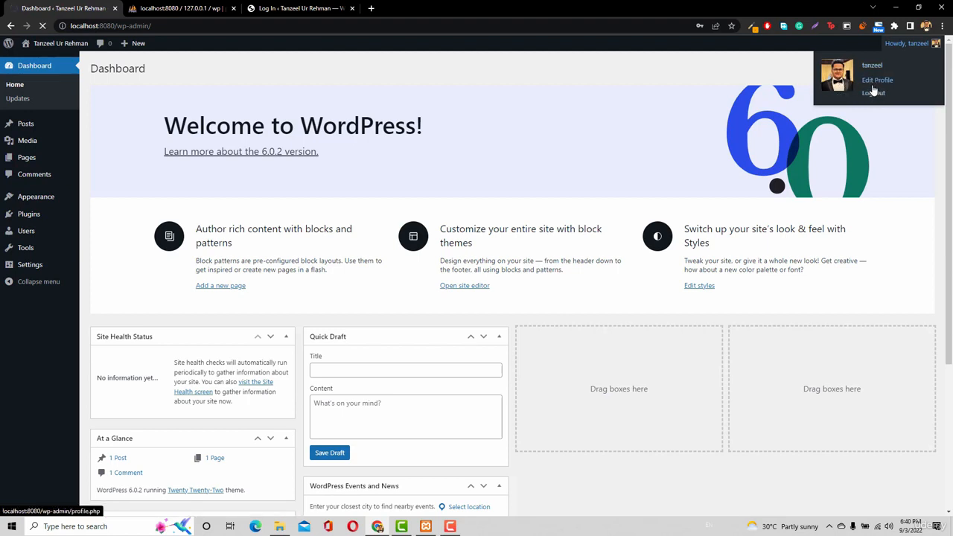
left_click(876, 81)
scroll(273, 327, "down", 5)
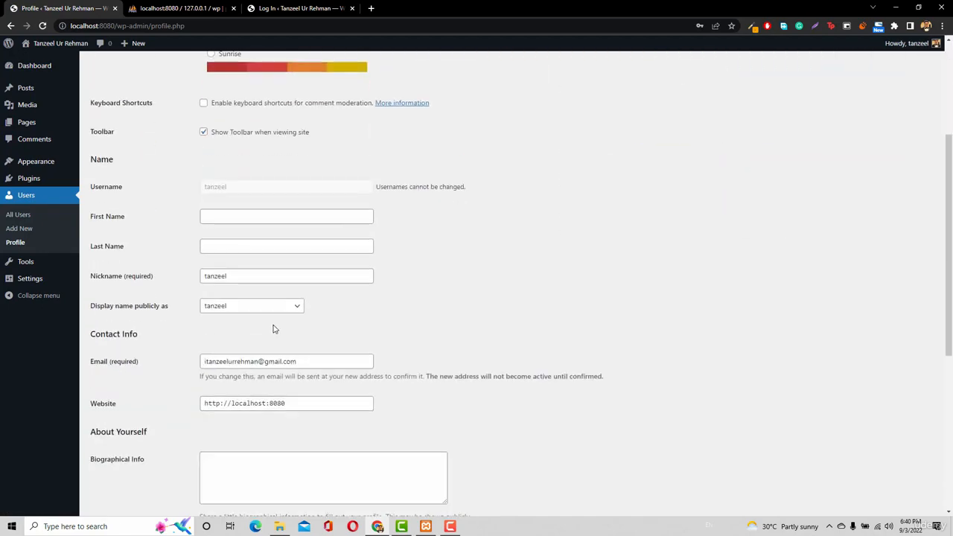
scroll(279, 345, "down", 3)
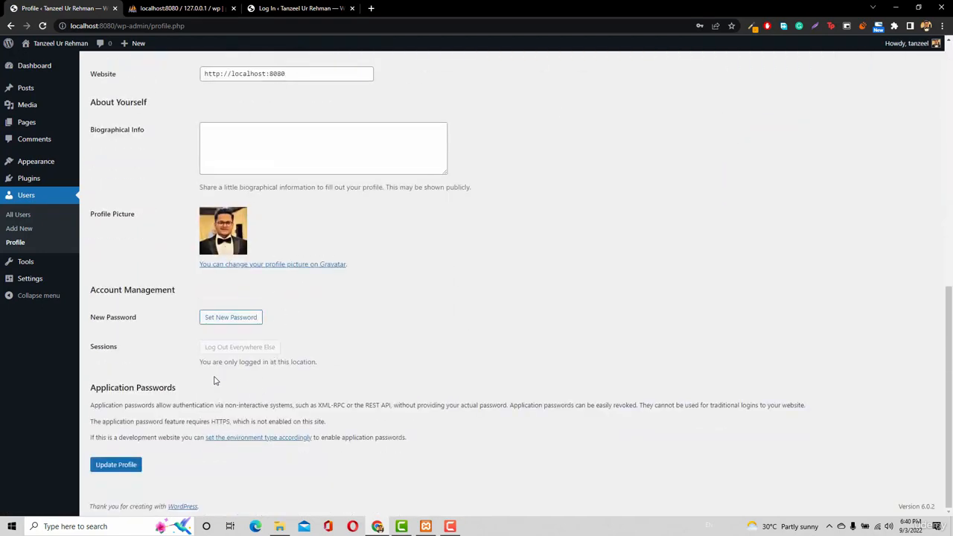
left_click(232, 318)
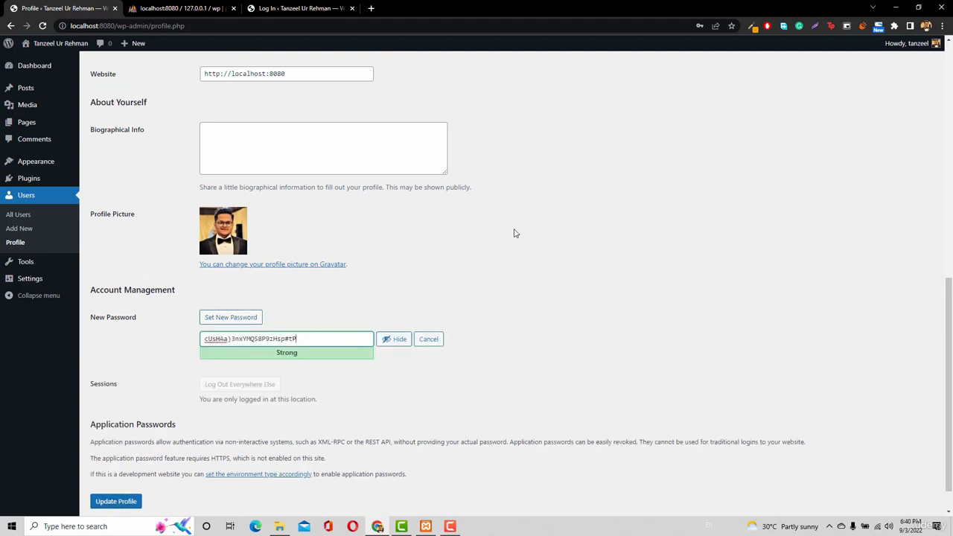
Log out of WordPress, leaving the profile page without saving the changes
scroll(514, 234, "up", 5)
scroll(513, 234, "up", 2)
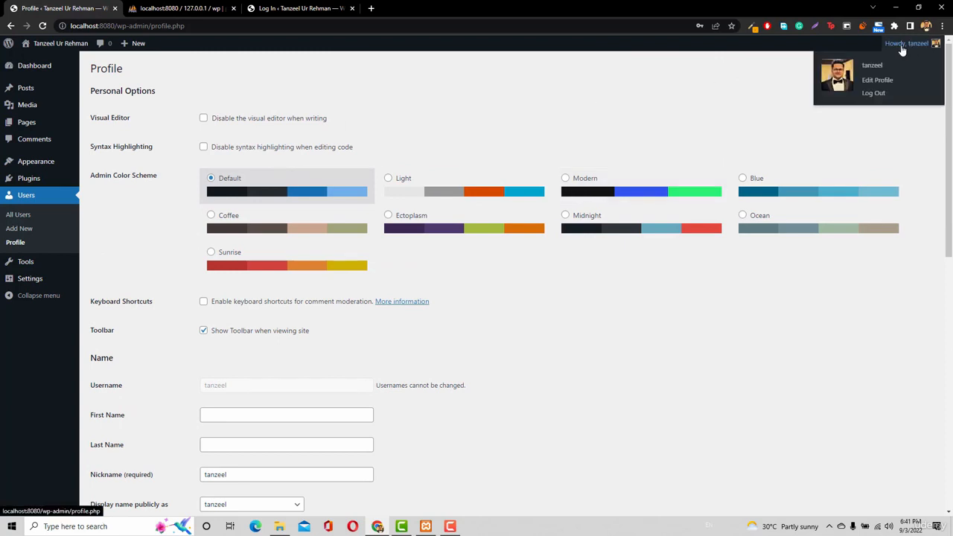
left_click(880, 94)
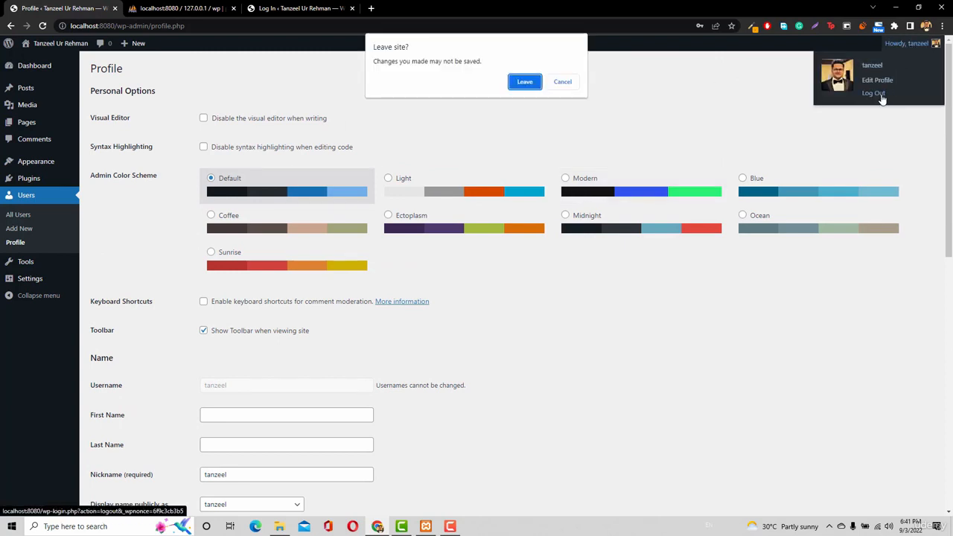
left_click(525, 82)
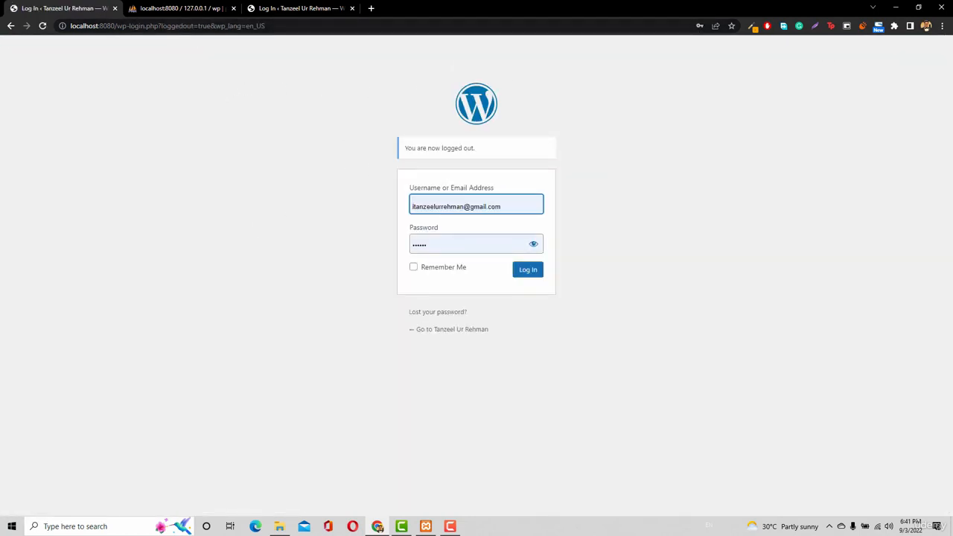
Strip the login path from the address and load the site's front page at localhost:8080
left_click_drag(114, 25, 323, 43)
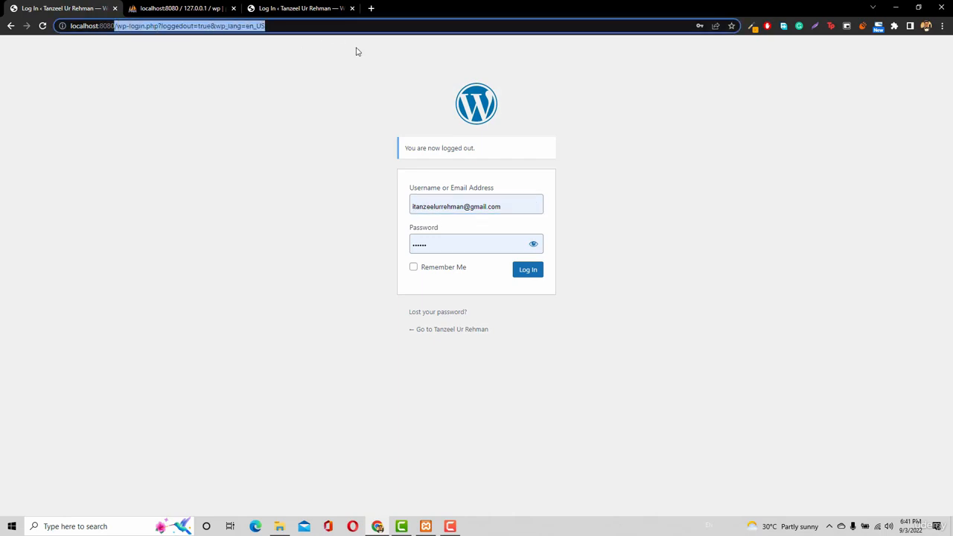
key("BackSpace")
key("Return")
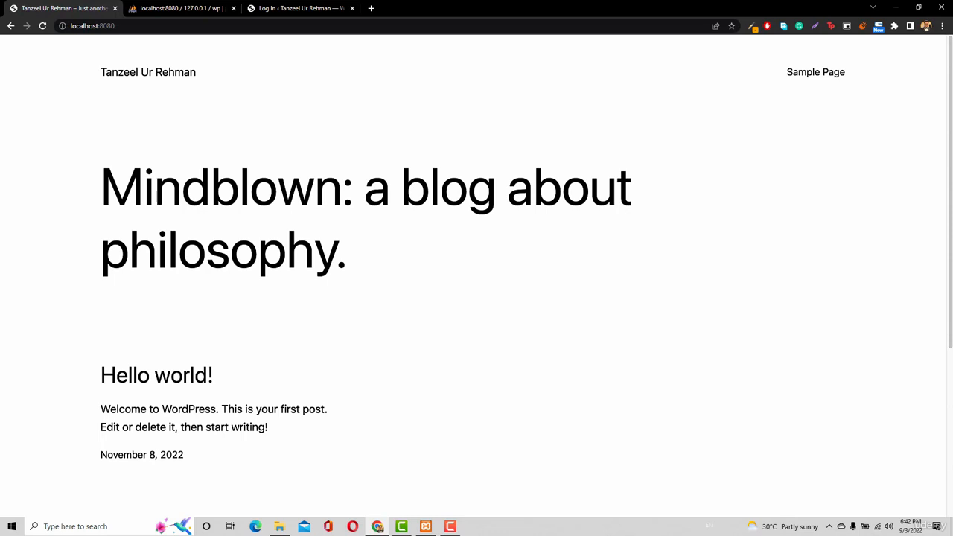
Check the status of the Apache and MySQL modules in the XAMPP Control Panel, and return to the site's address in the browser
left_click(12, 527)
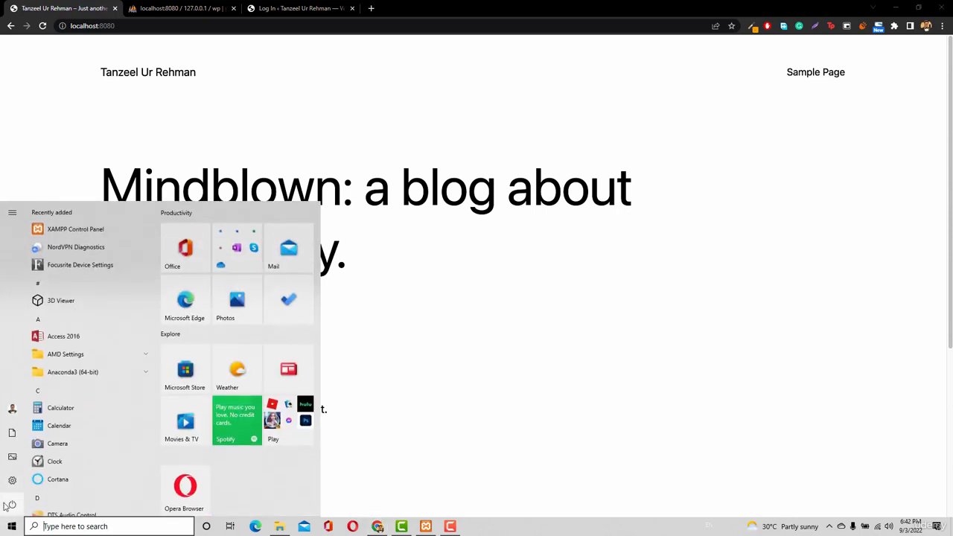
left_click(11, 527)
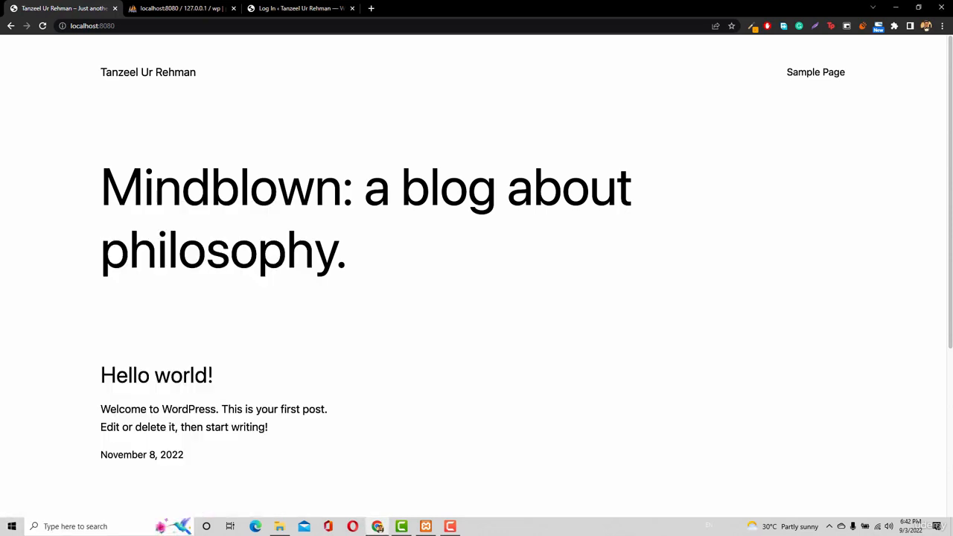
left_click(425, 526)
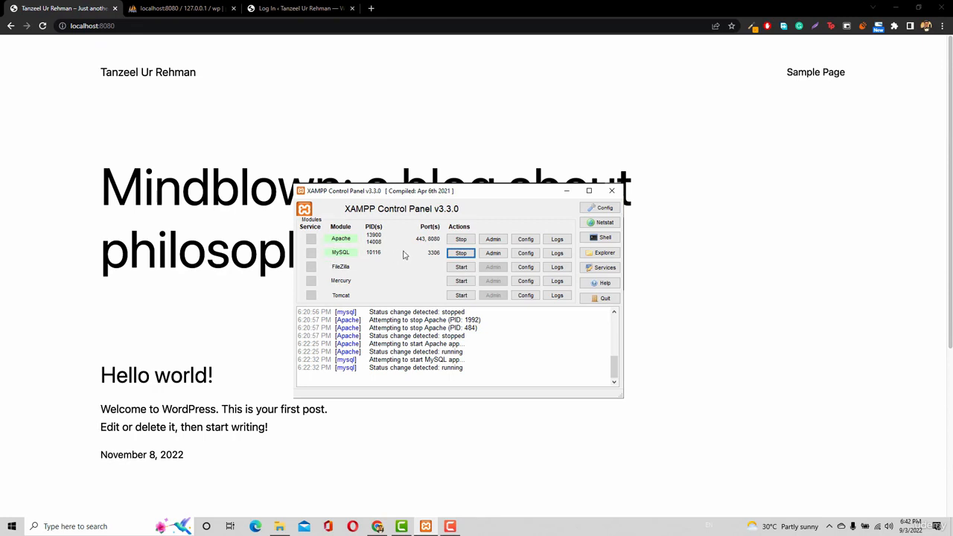
left_click(131, 26)
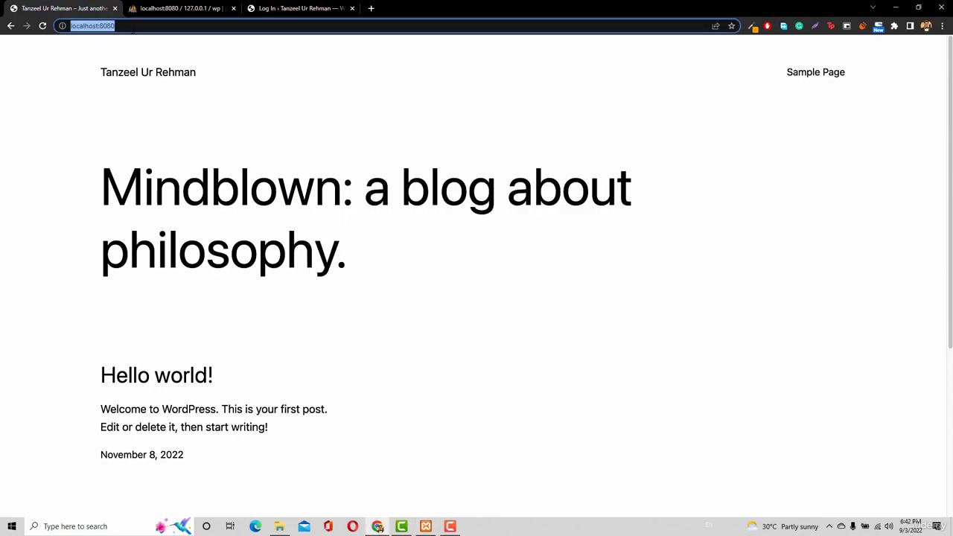